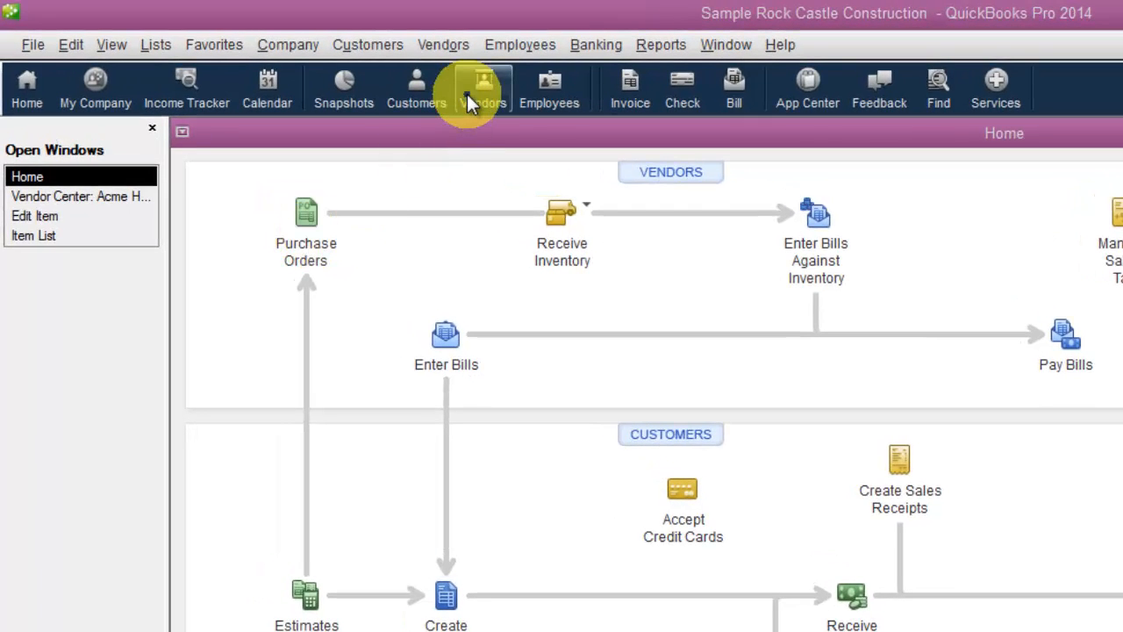
Start a new purchase order and choose Acme Hardware Supplies as its vendor.
left_click(445, 46)
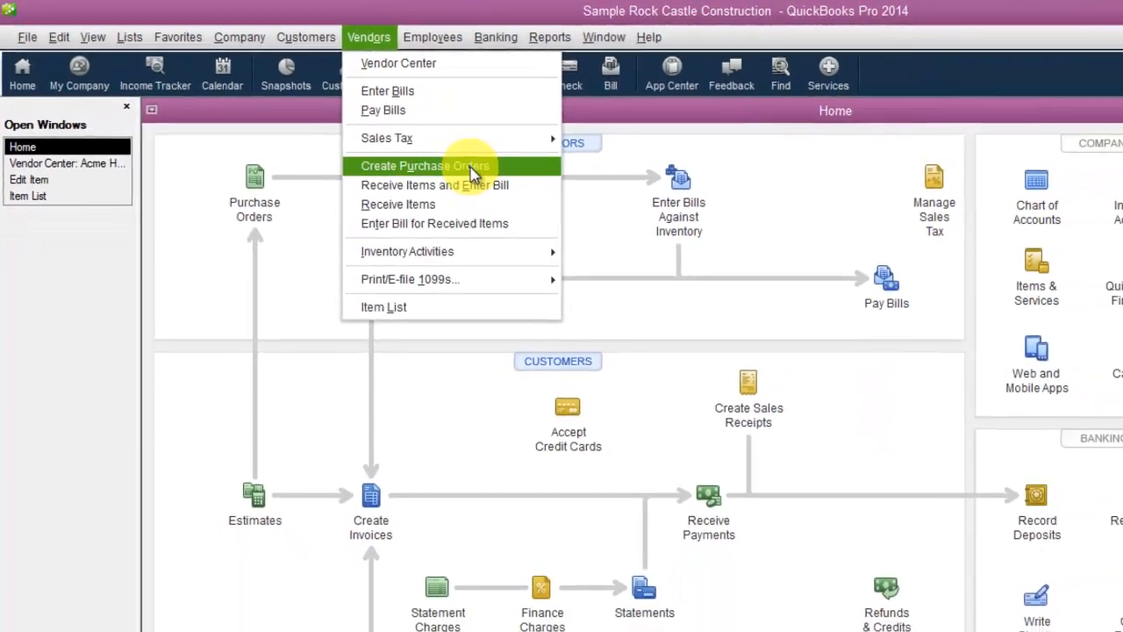
left_click(531, 194)
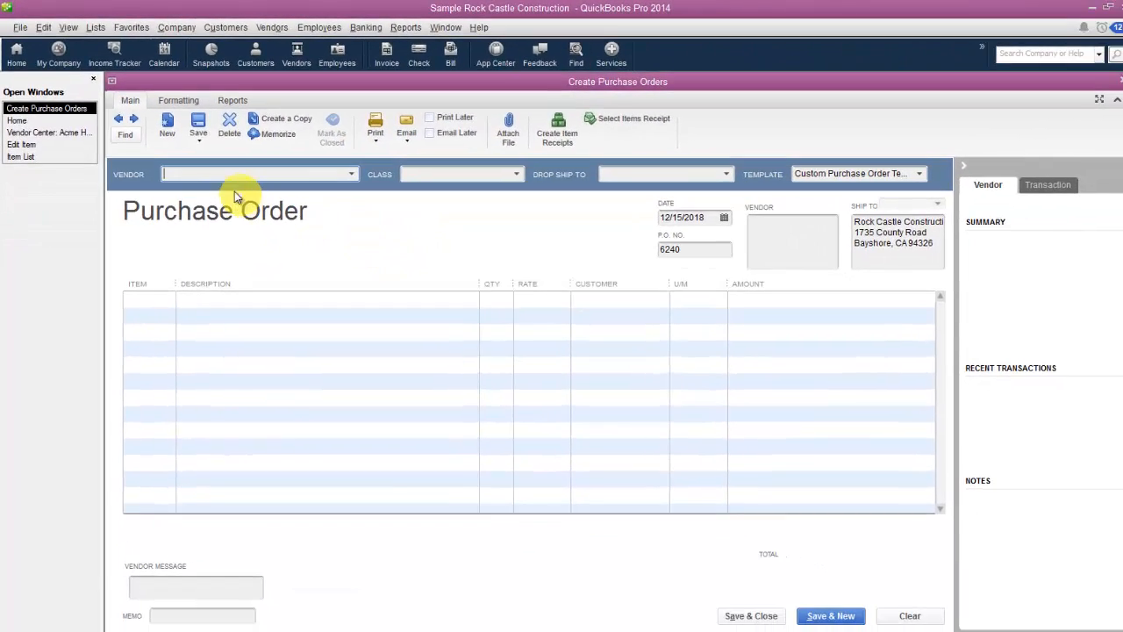
left_click(351, 174)
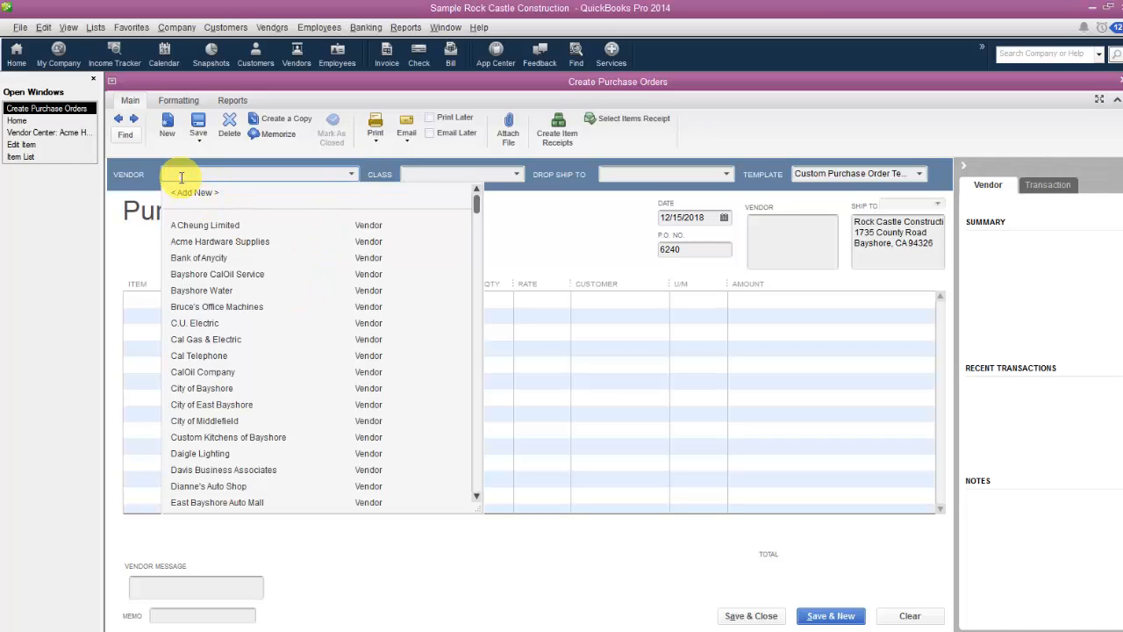
type("Acme Hardware Supplies")
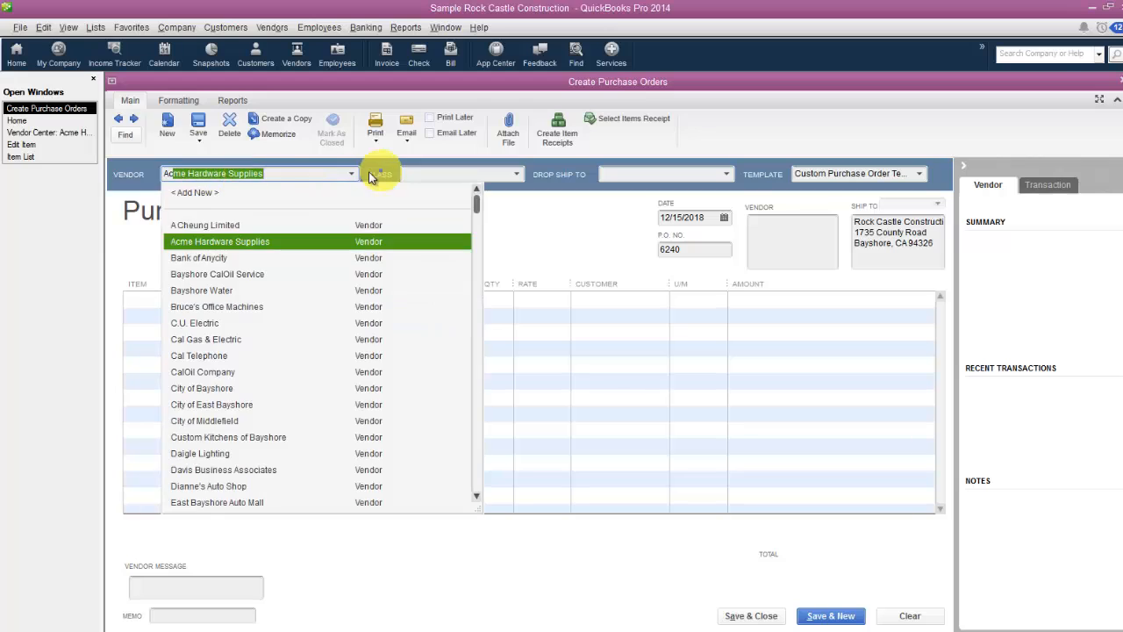
key("Tab")
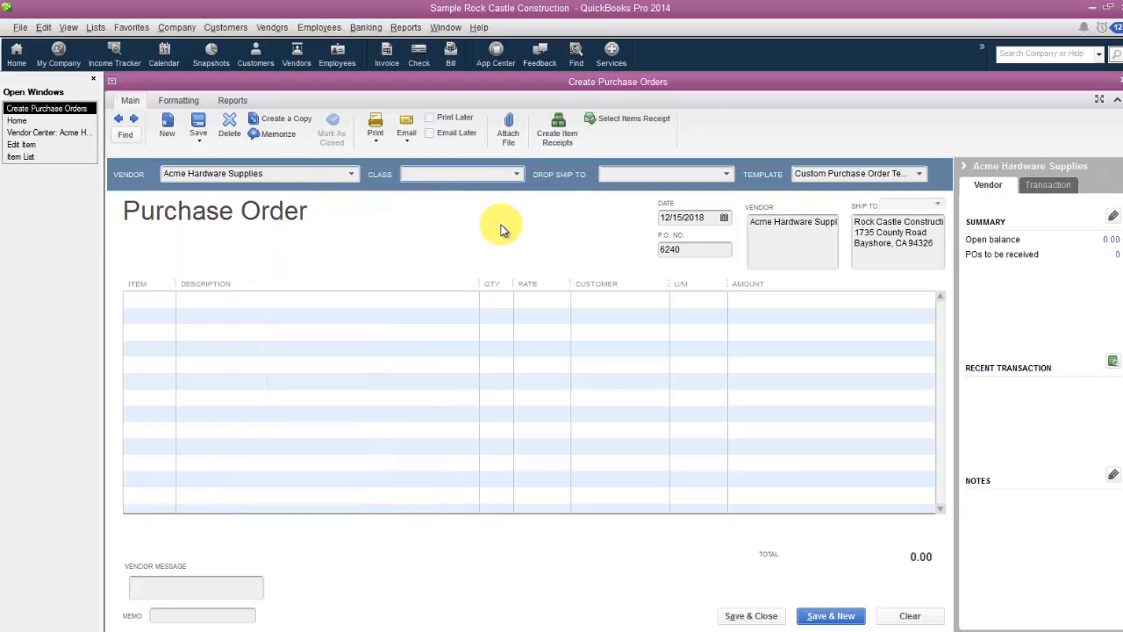
Set the purchase order's class to Remodel, leave the drop-ship address empty and check the available templates.
type("Remodel")
key("Tab")
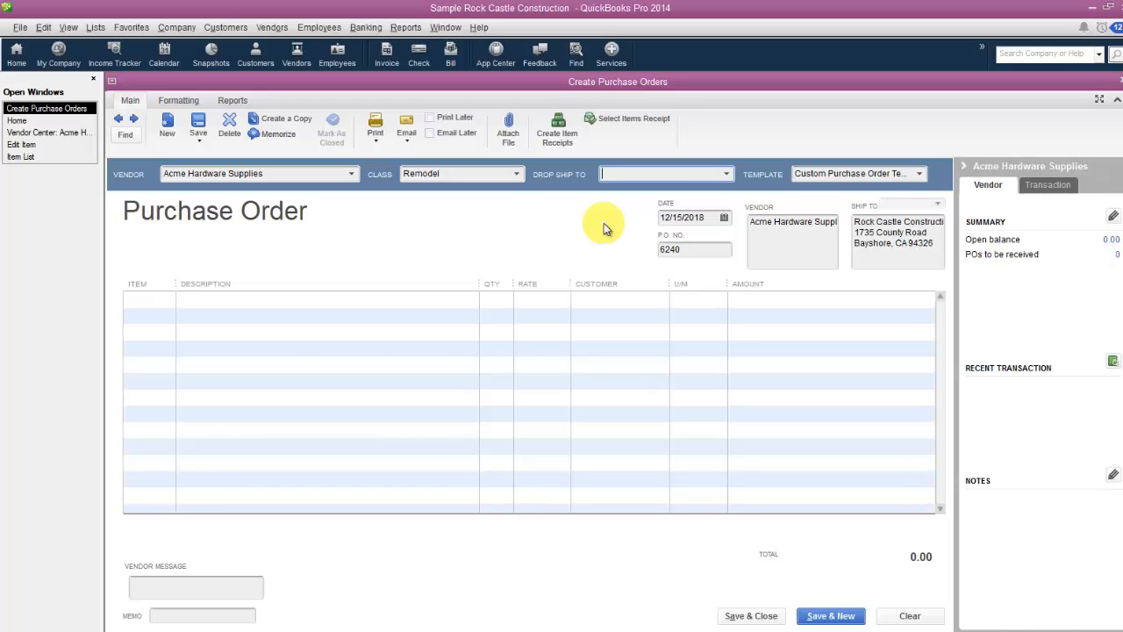
key("Tab")
left_click(919, 178)
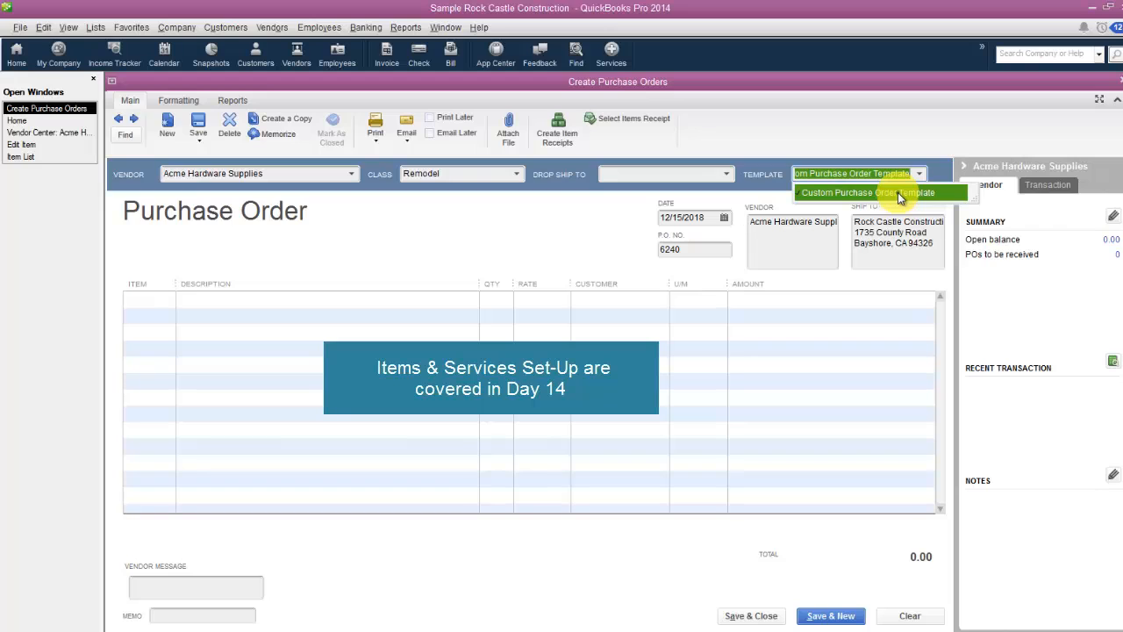
Widen the item column and add the Brass hinges hardware item as the first line of the purchase order.
left_click(175, 300)
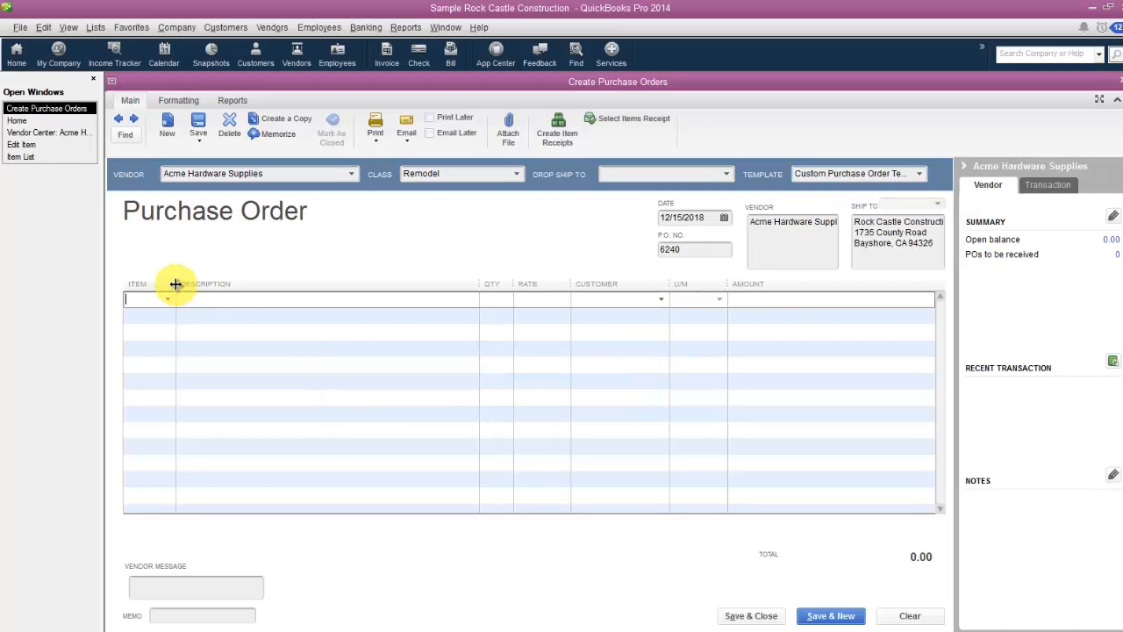
left_click_drag(175, 283, 224, 283)
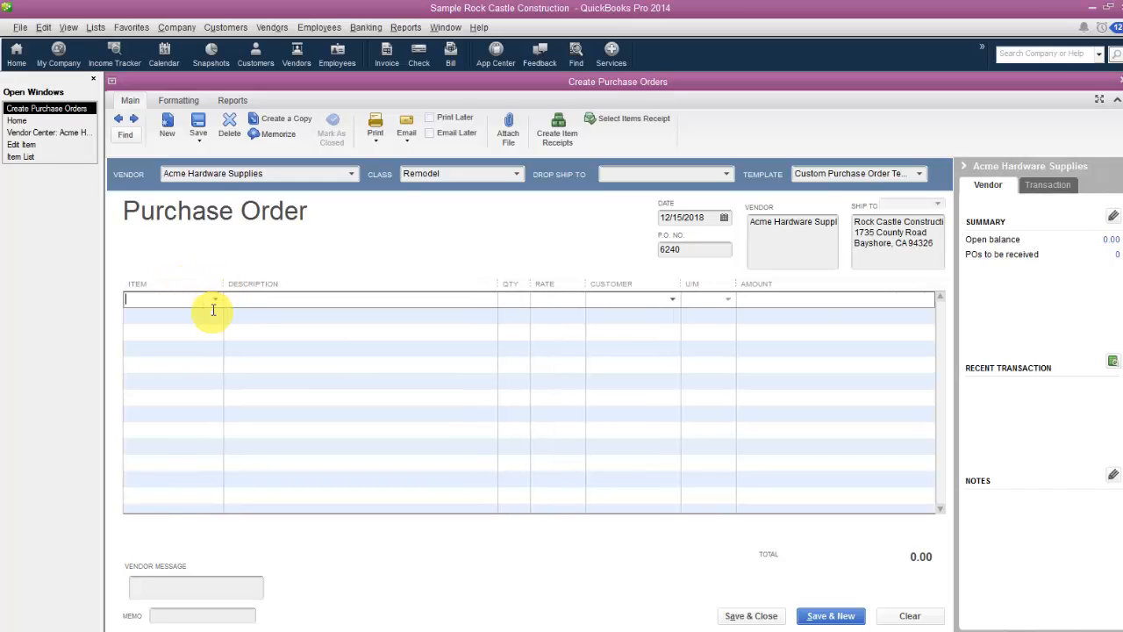
left_click(215, 300)
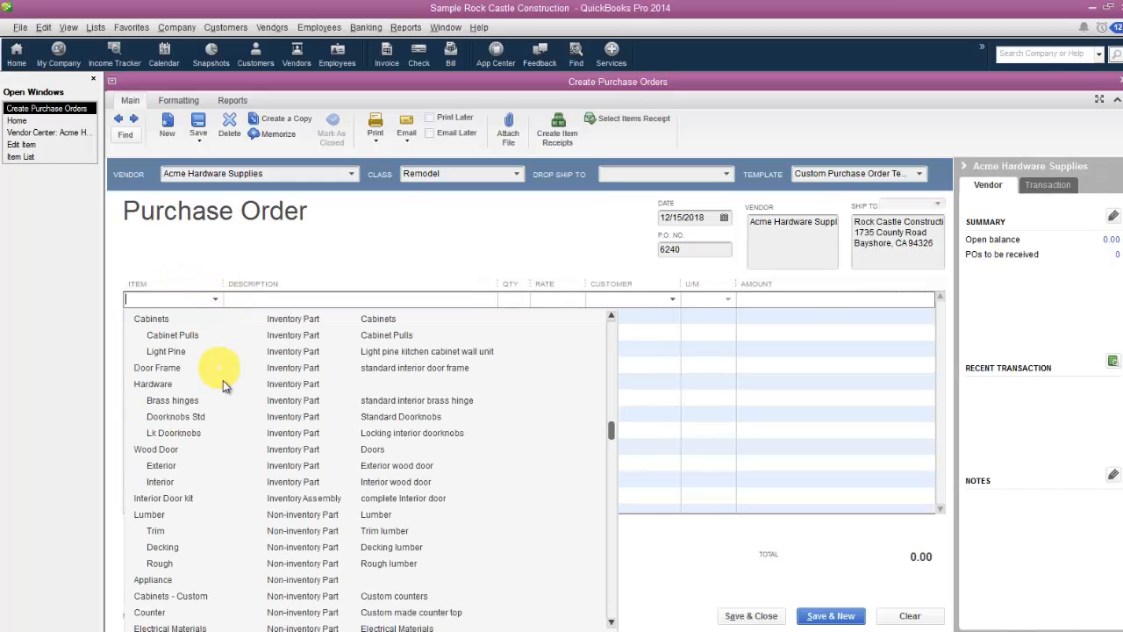
left_click(173, 402)
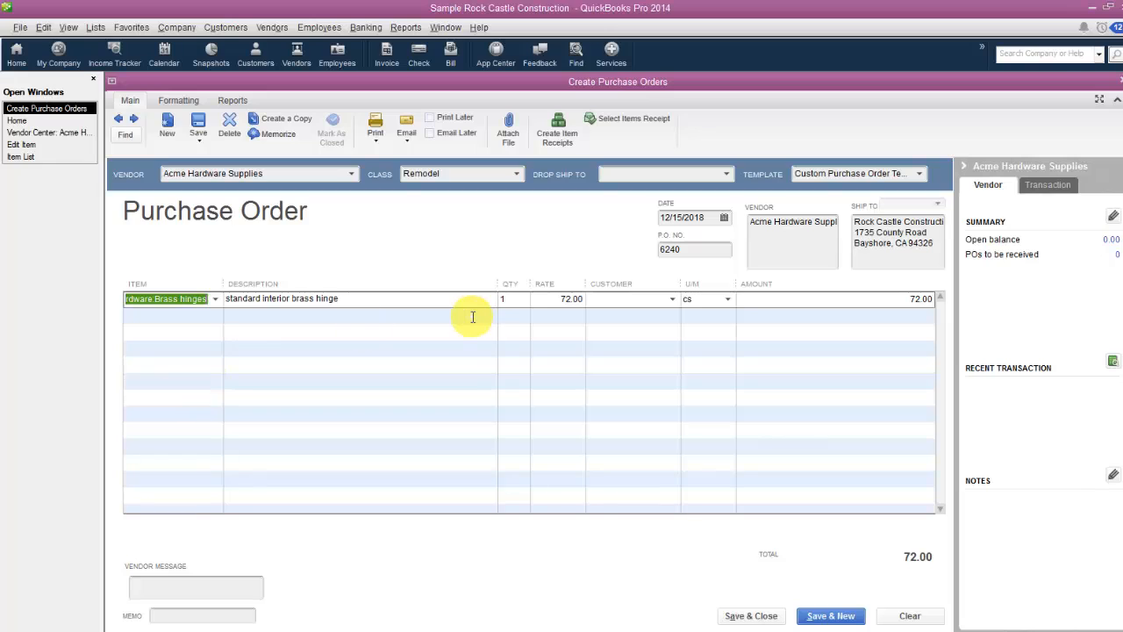
Order 10 dozen brass hinges and look at the item's record before returning to the purchase order.
key("Tab")
key("Tab")
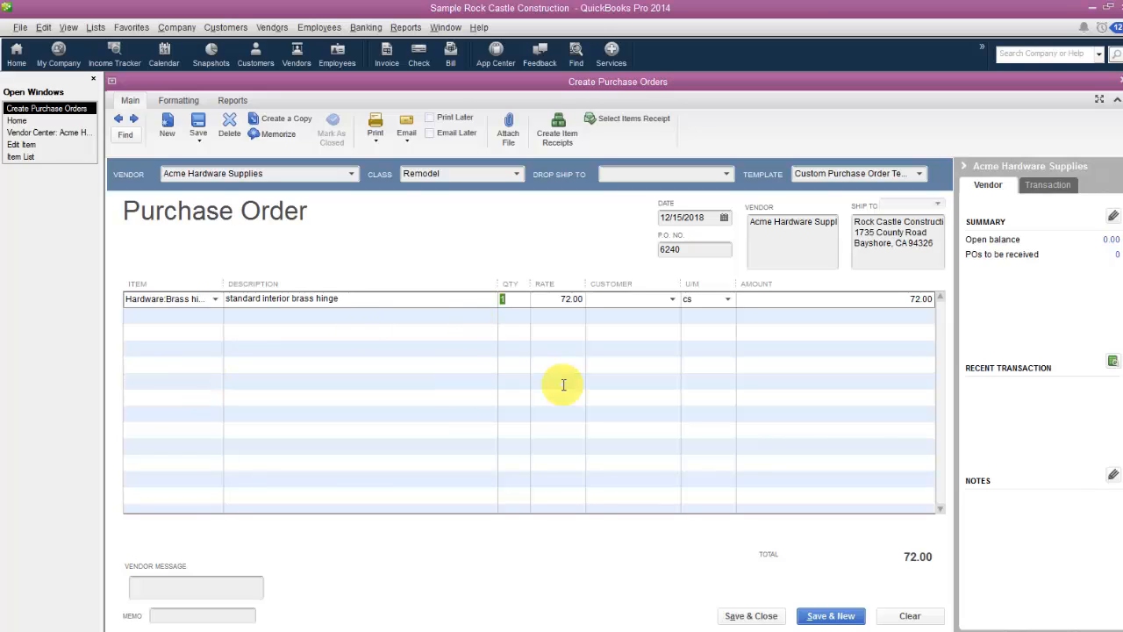
type("10 cs")
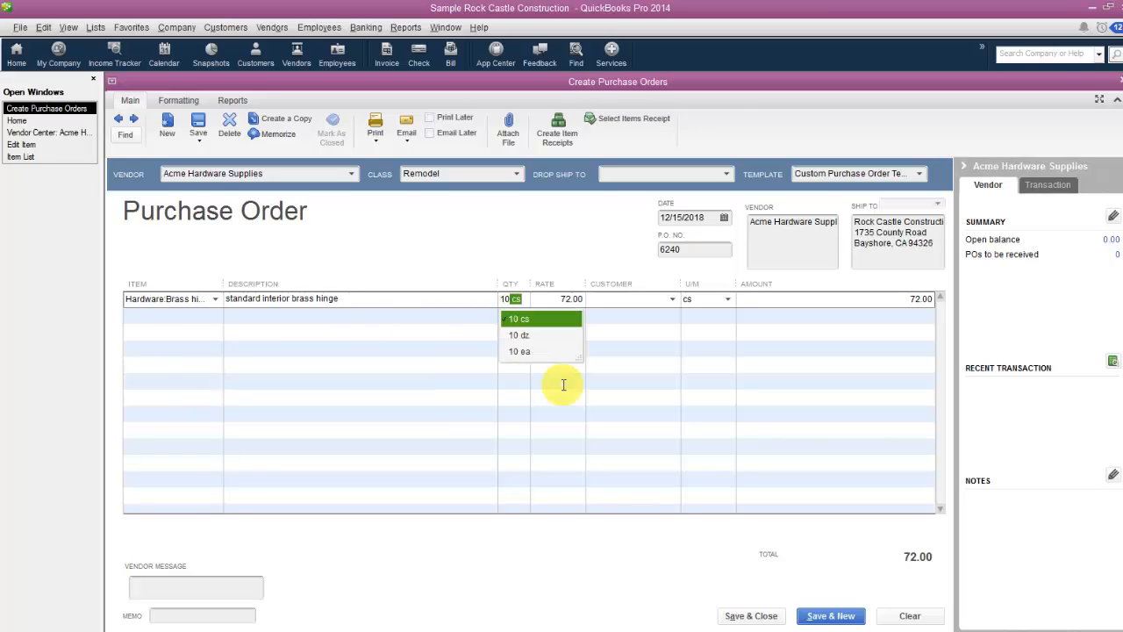
left_click(523, 339)
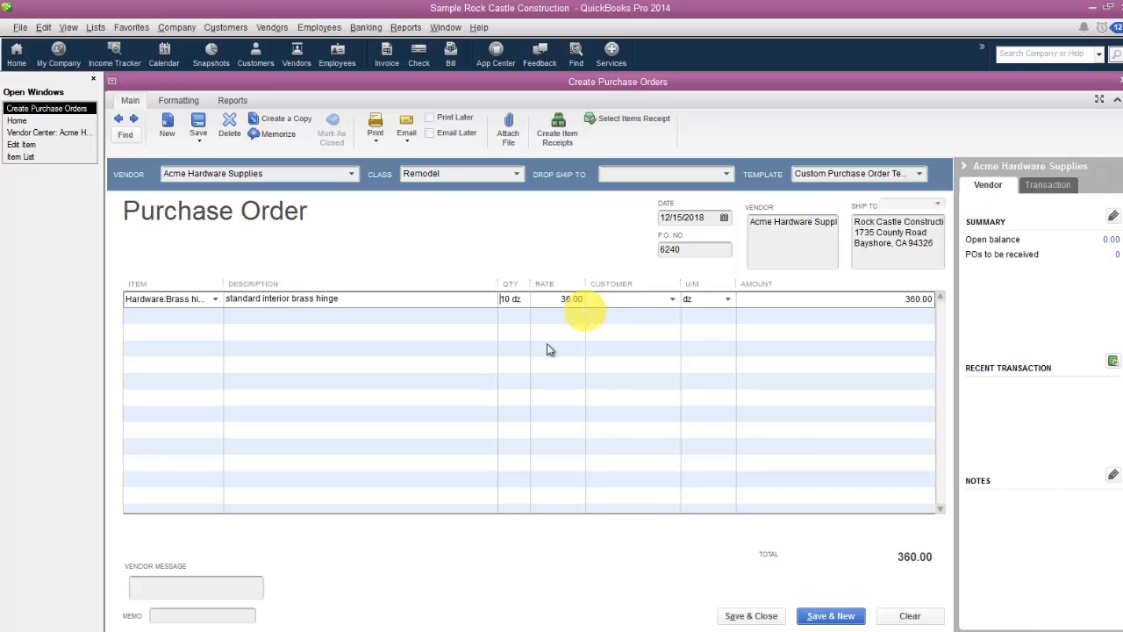
left_click(30, 145)
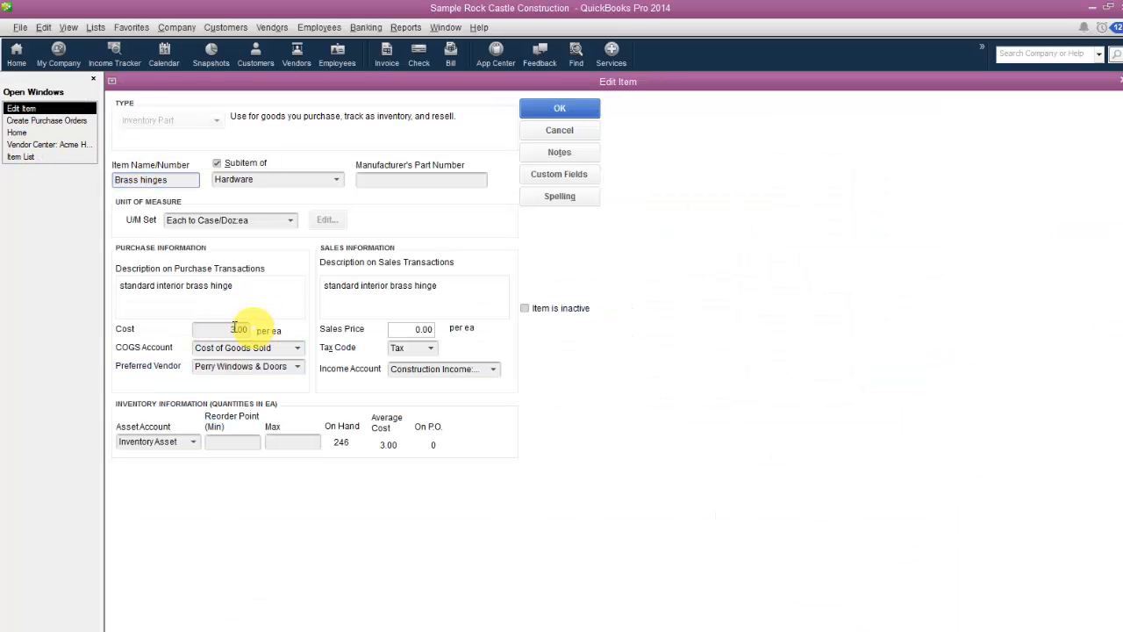
left_click(39, 121)
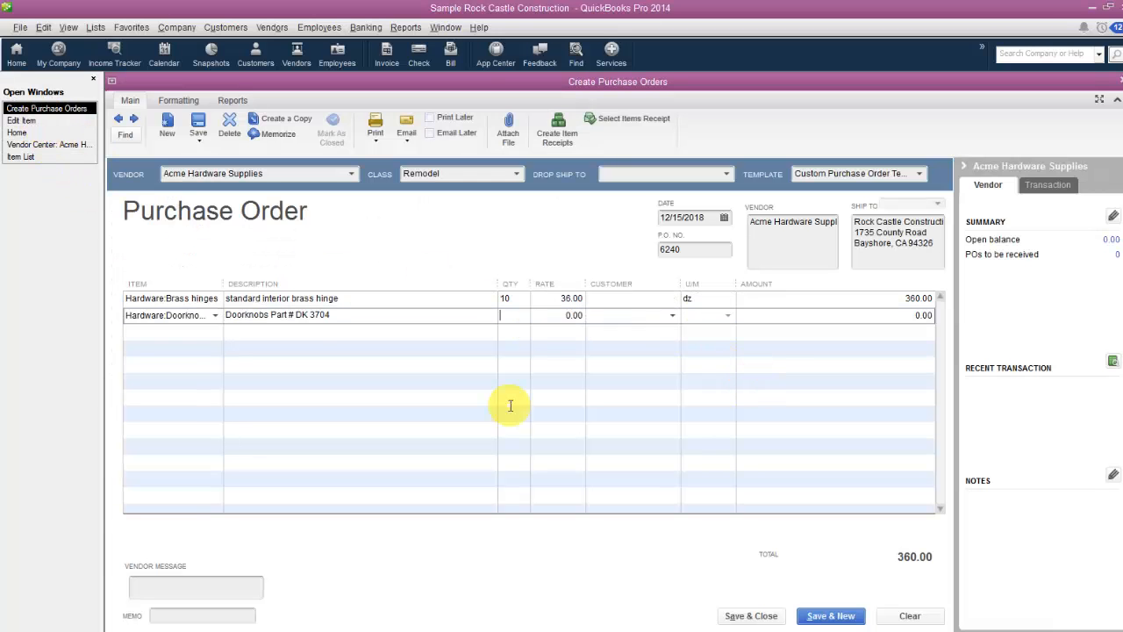
Fill in the line for Doorknobs Part # DK 3704 with a quantity of 1 and a rate of 50.00.
type("1")
key("Tab")
type("50.00")
key("Tab")
key("Tab")
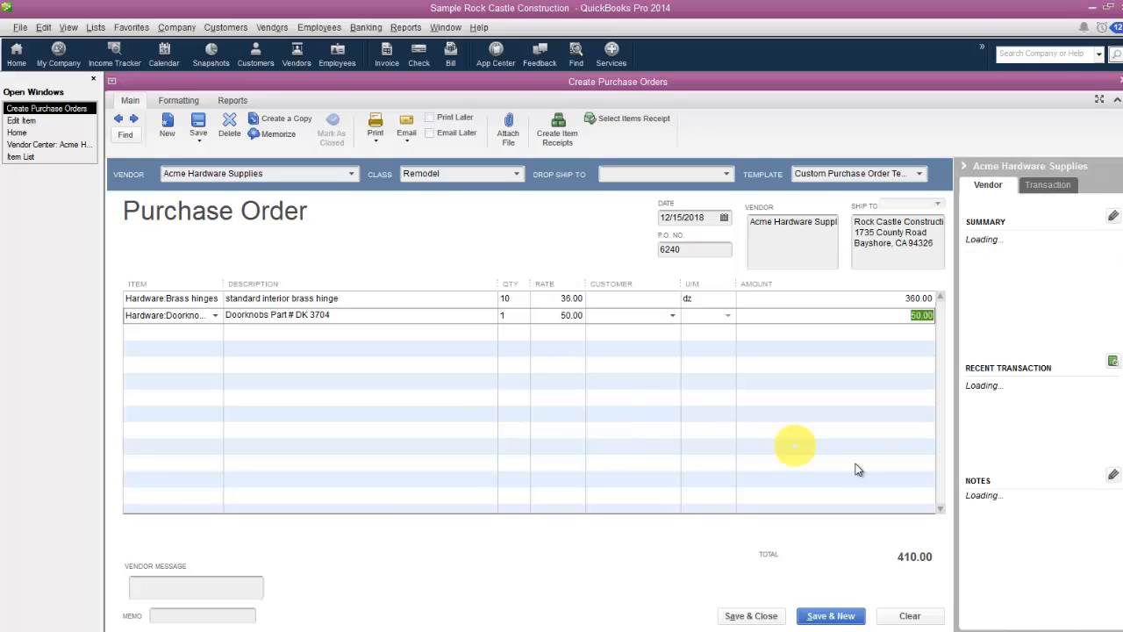
key("Tab")
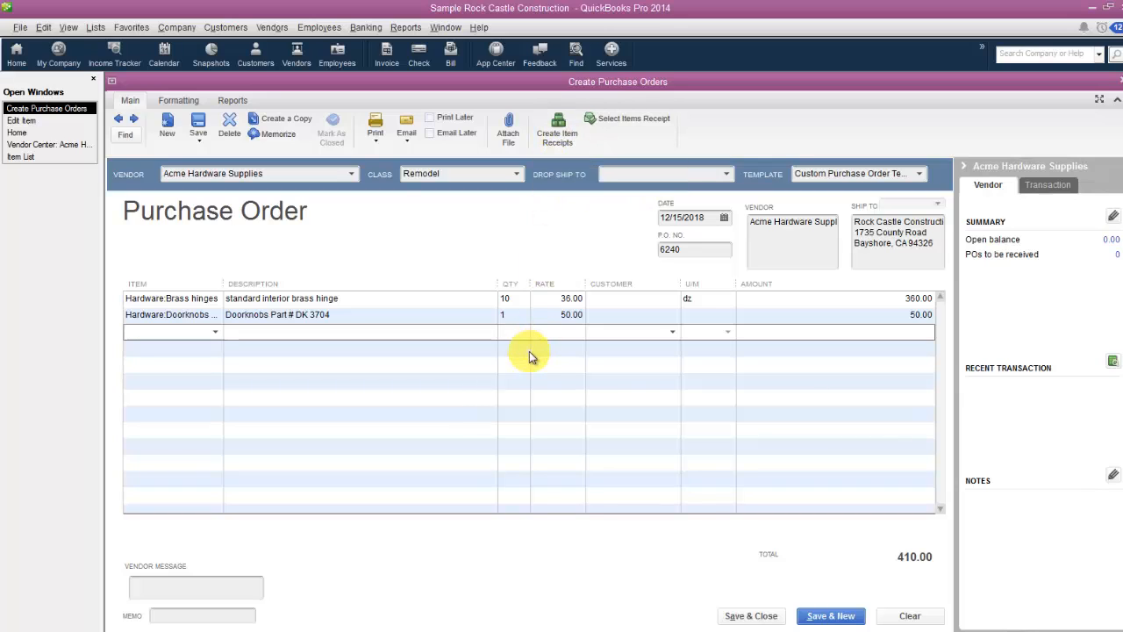
Save the purchase order and review it, both by reopening it and among Acme Hardware Supplies' transactions.
left_click(828, 612)
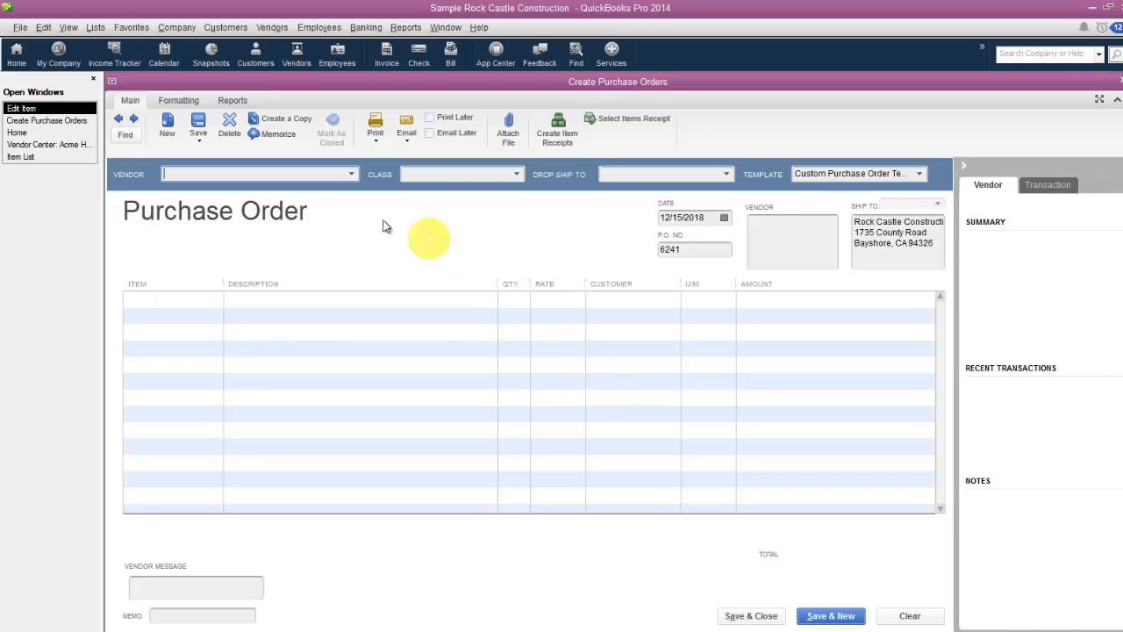
left_click(118, 121)
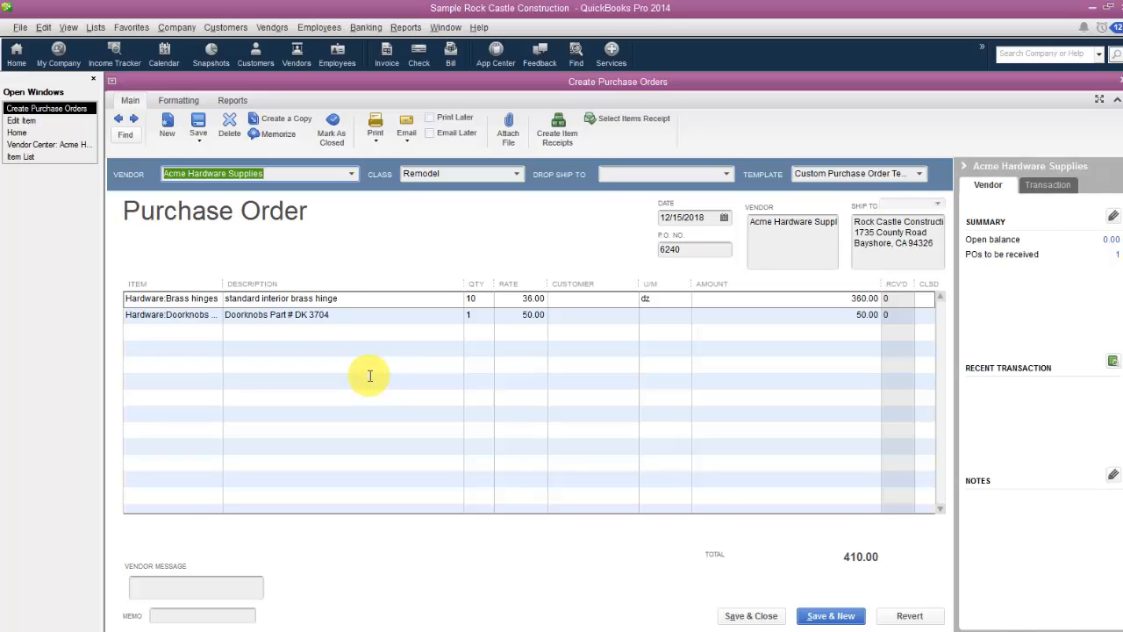
left_click(42, 28)
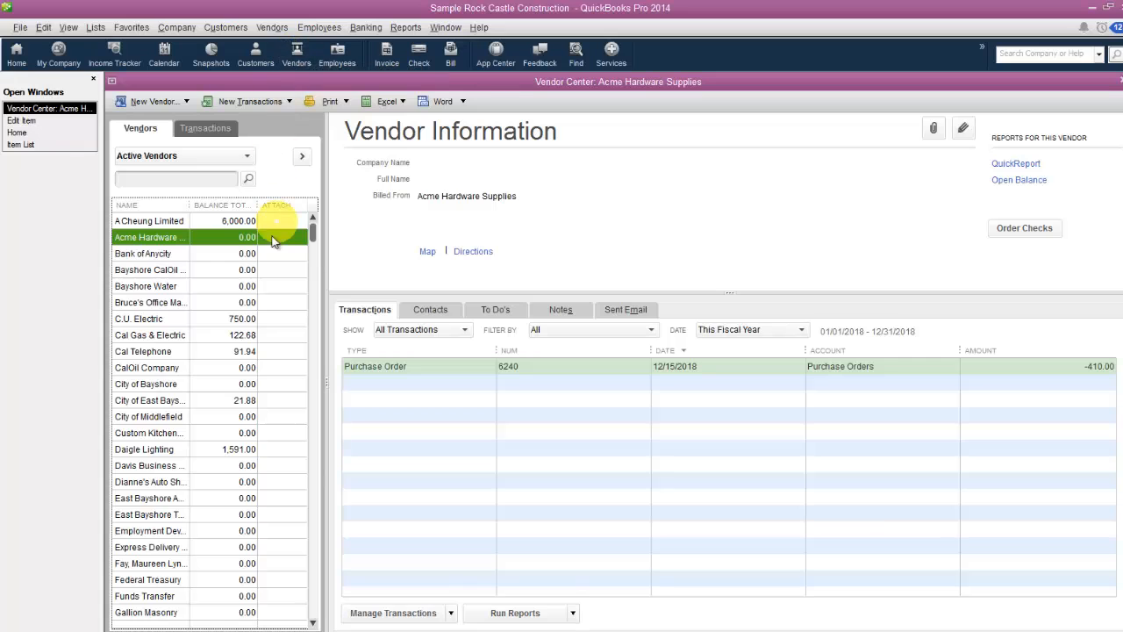
double_click(439, 364)
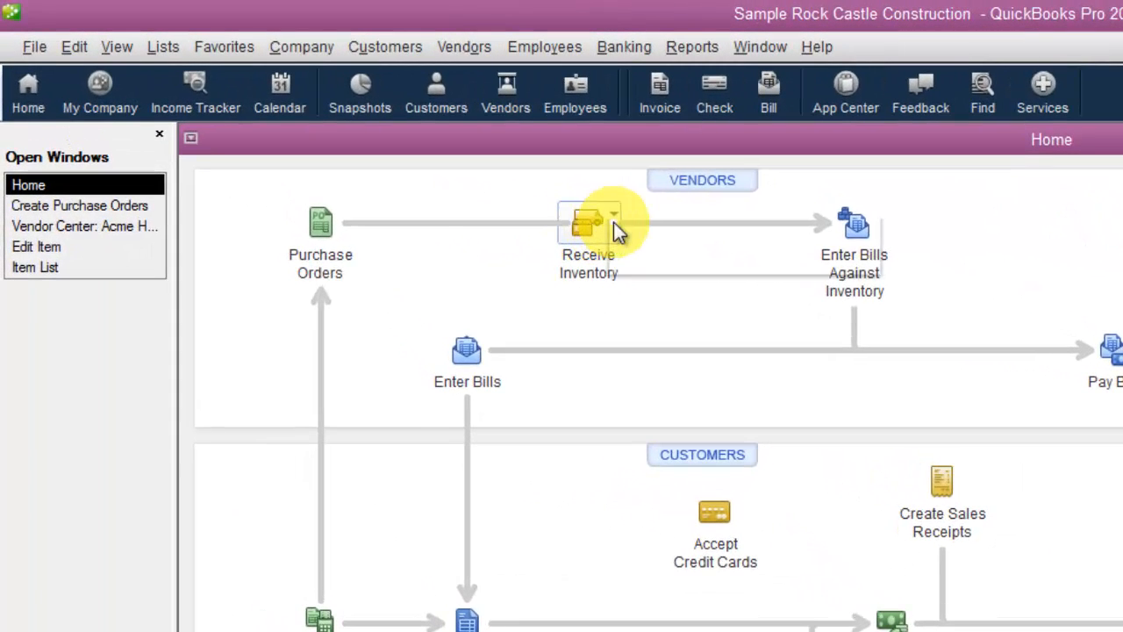
Start receiving inventory with a bill and enter Acme Hardware Supplies as the bill's vendor.
left_click(355, 134)
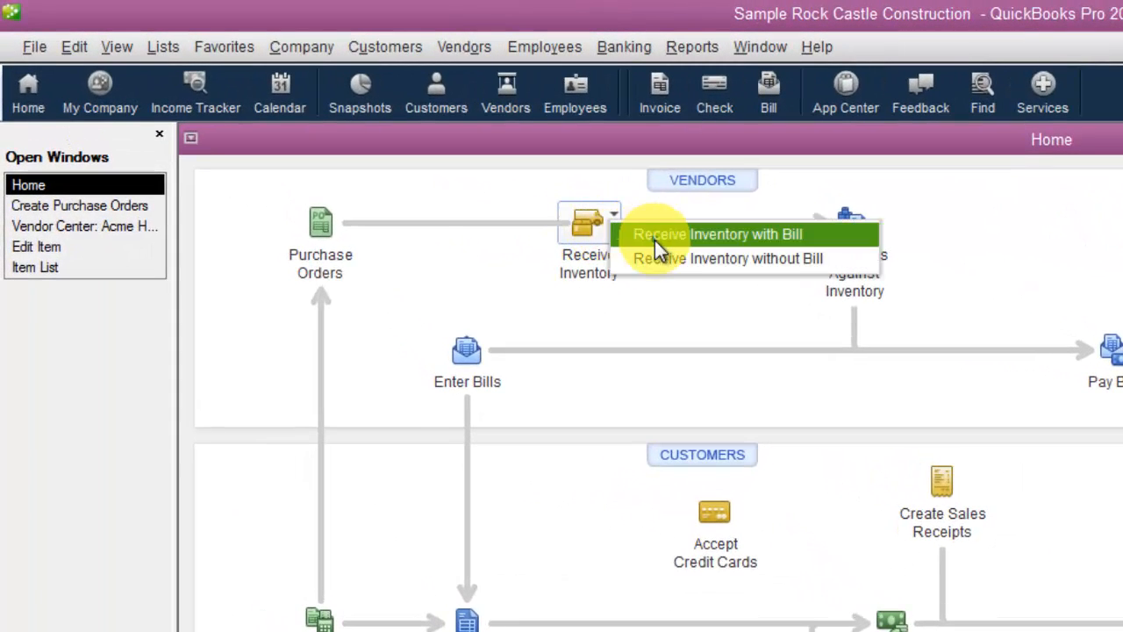
left_click(835, 261)
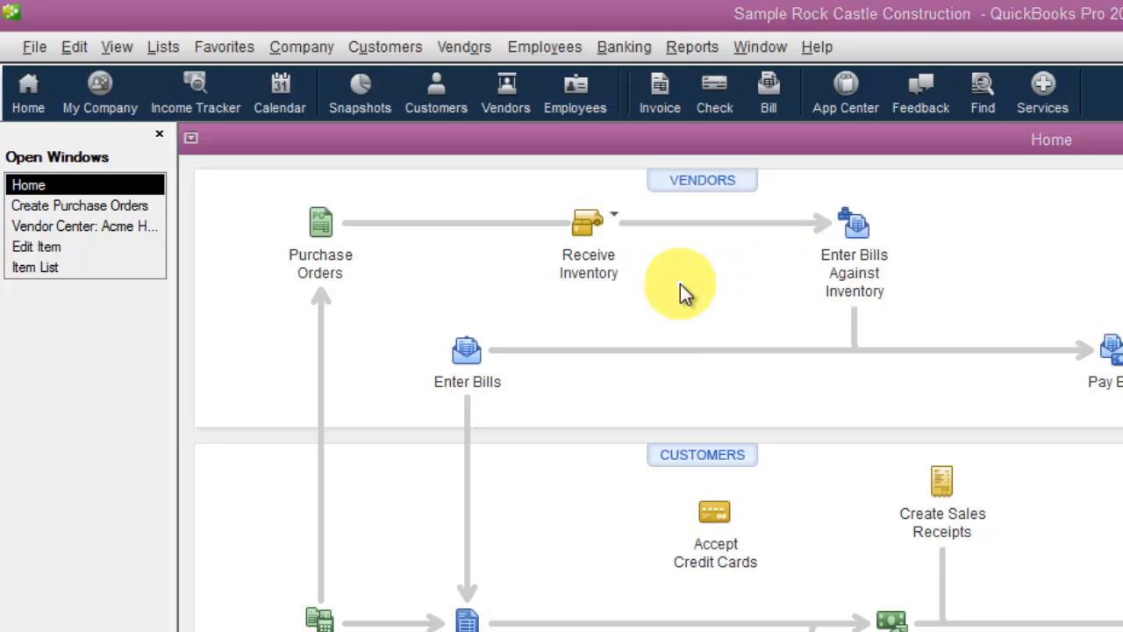
left_click(614, 233)
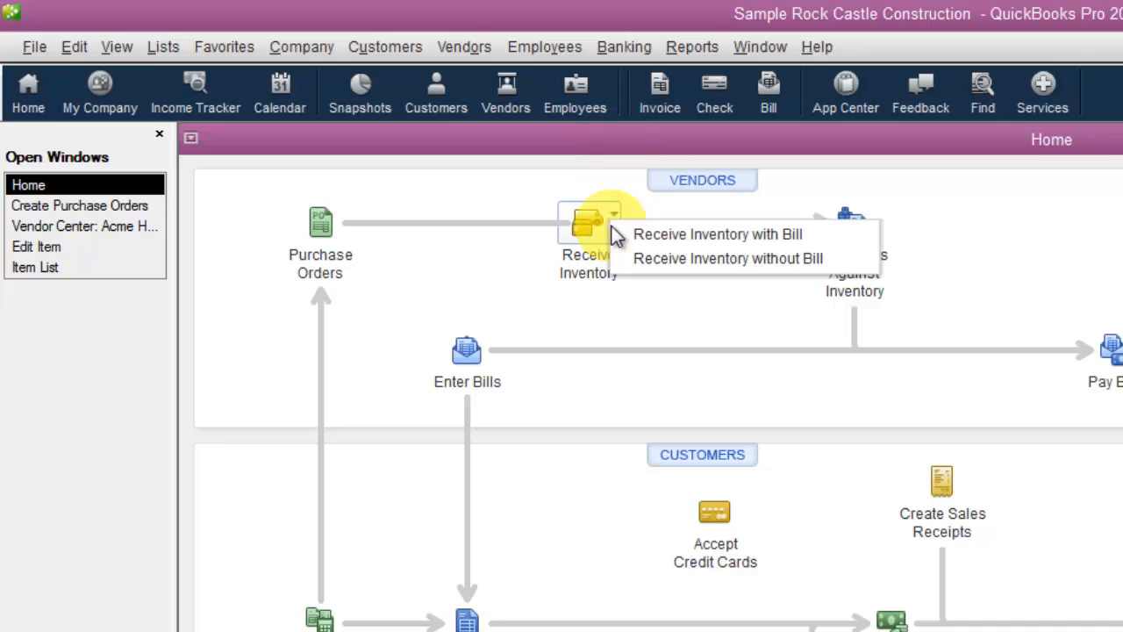
left_click(775, 237)
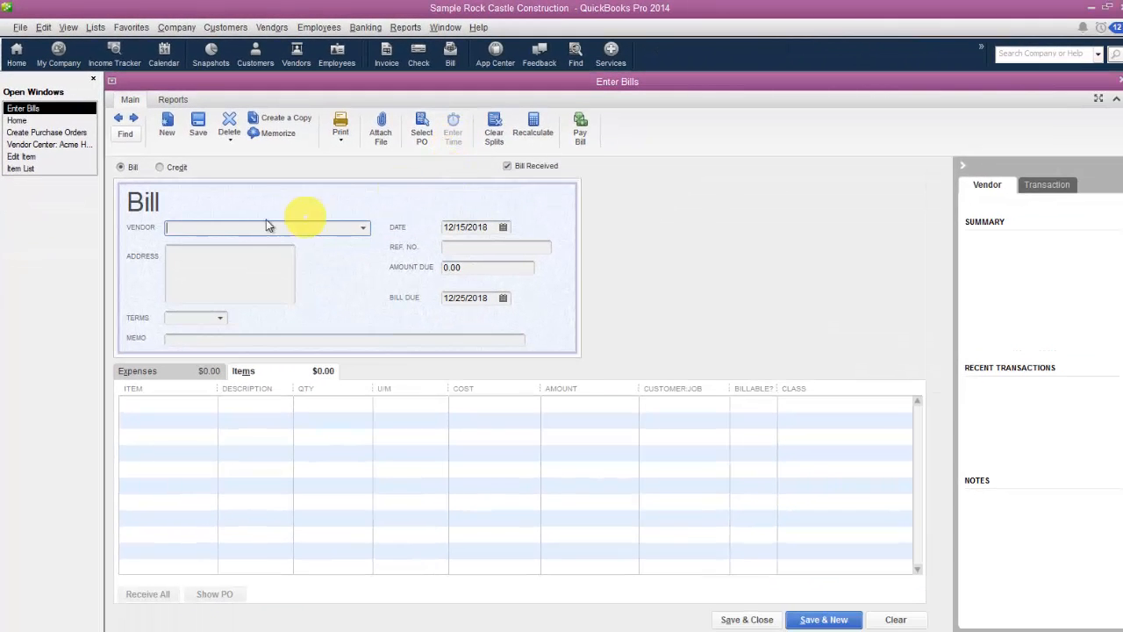
type("A")
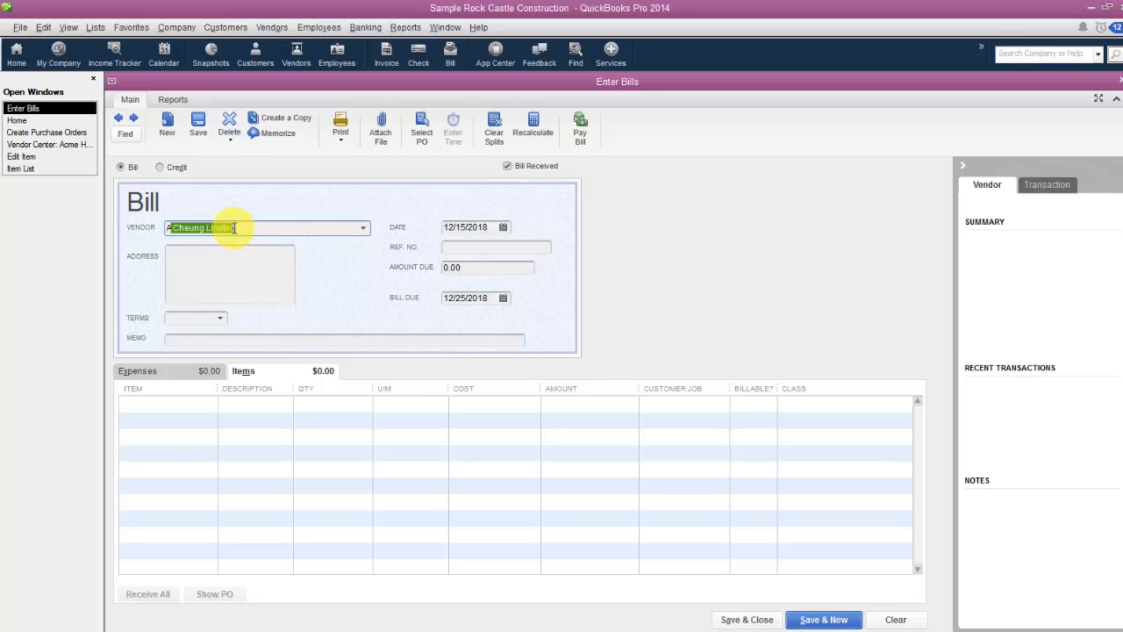
type("cme Hardware Supplies")
key("Tab")
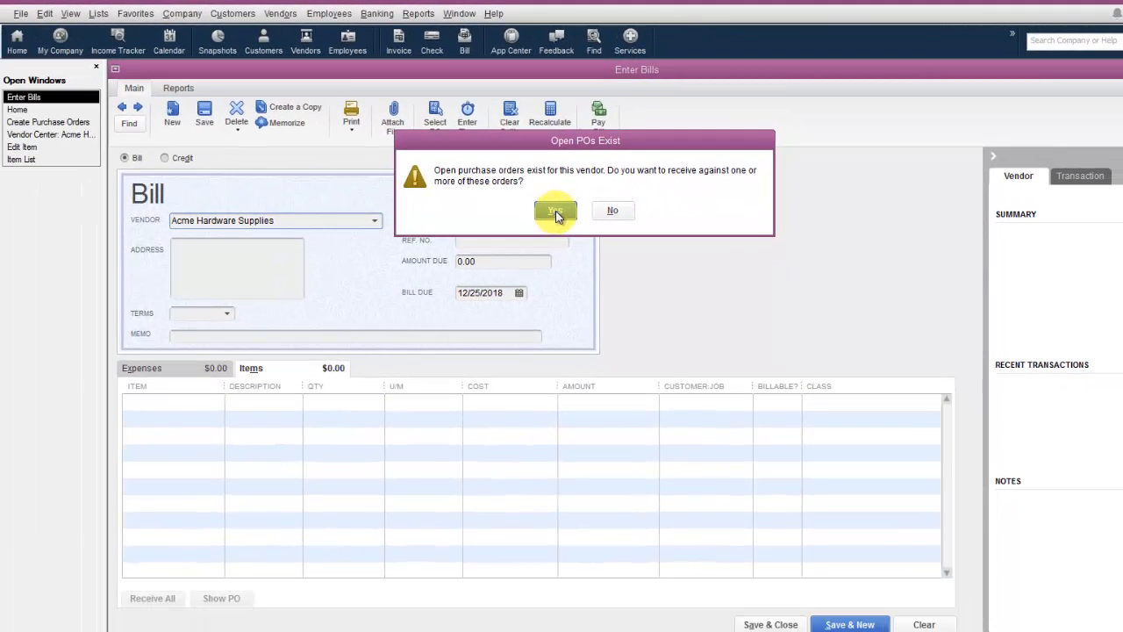
Receive against the vendor's open purchase order dated 12/15/2018, bringing its items into the bill.
left_click(497, 288)
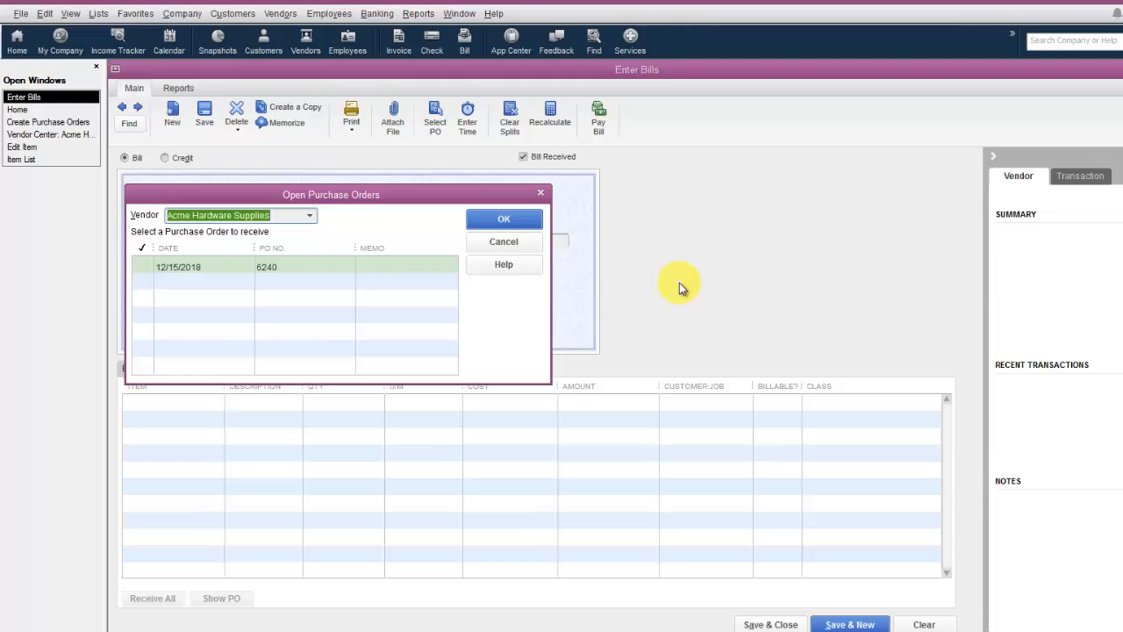
left_click(144, 266)
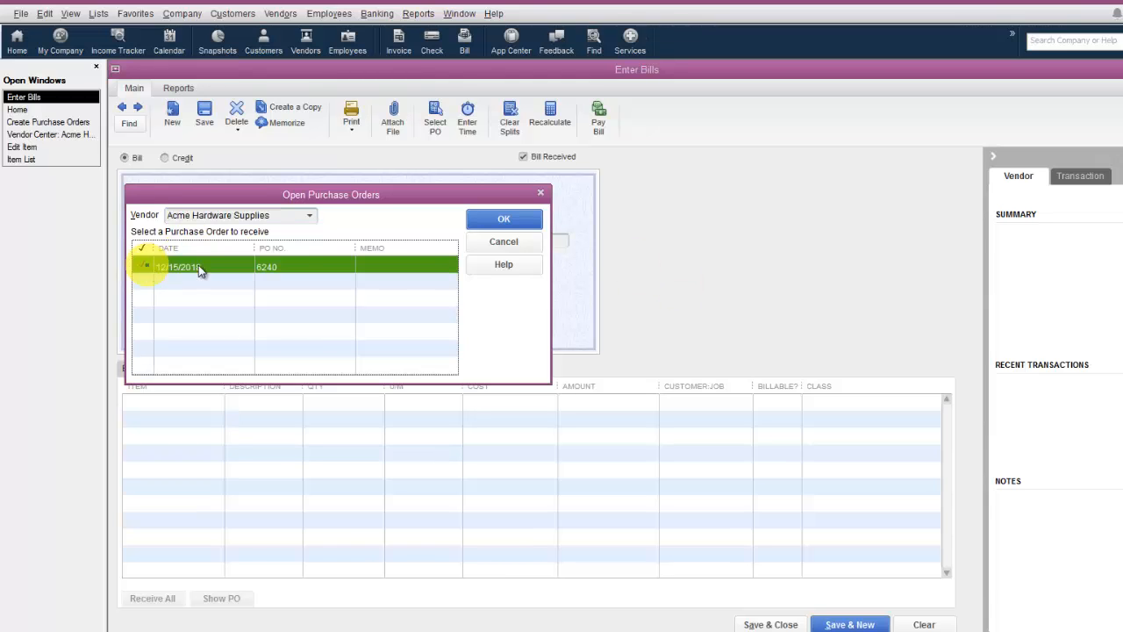
left_click(515, 220)
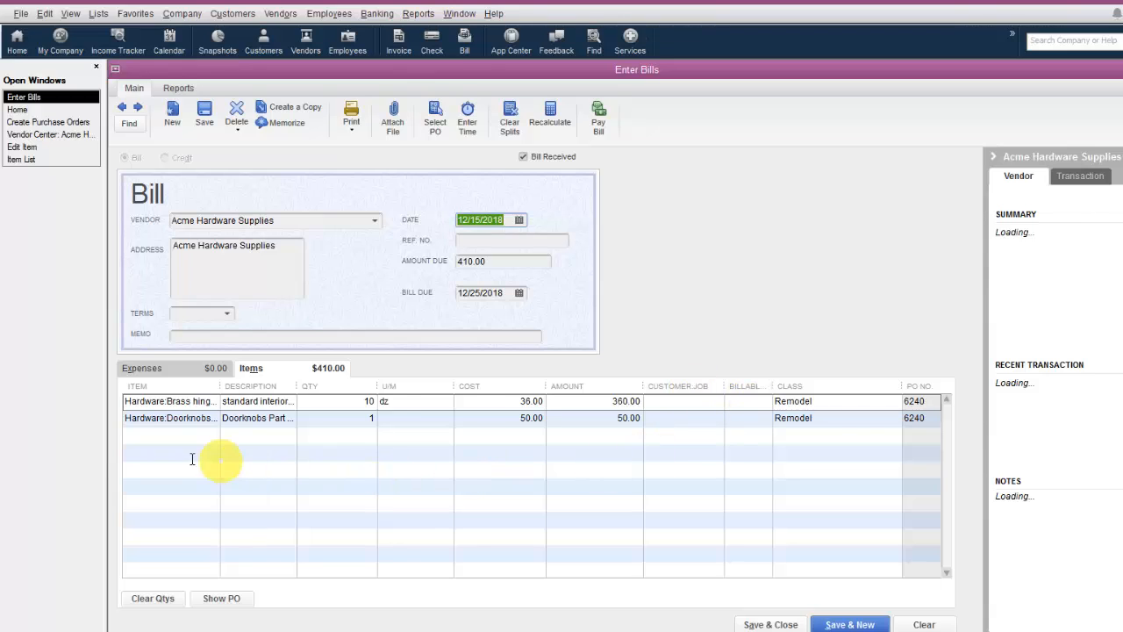
left_click(125, 451)
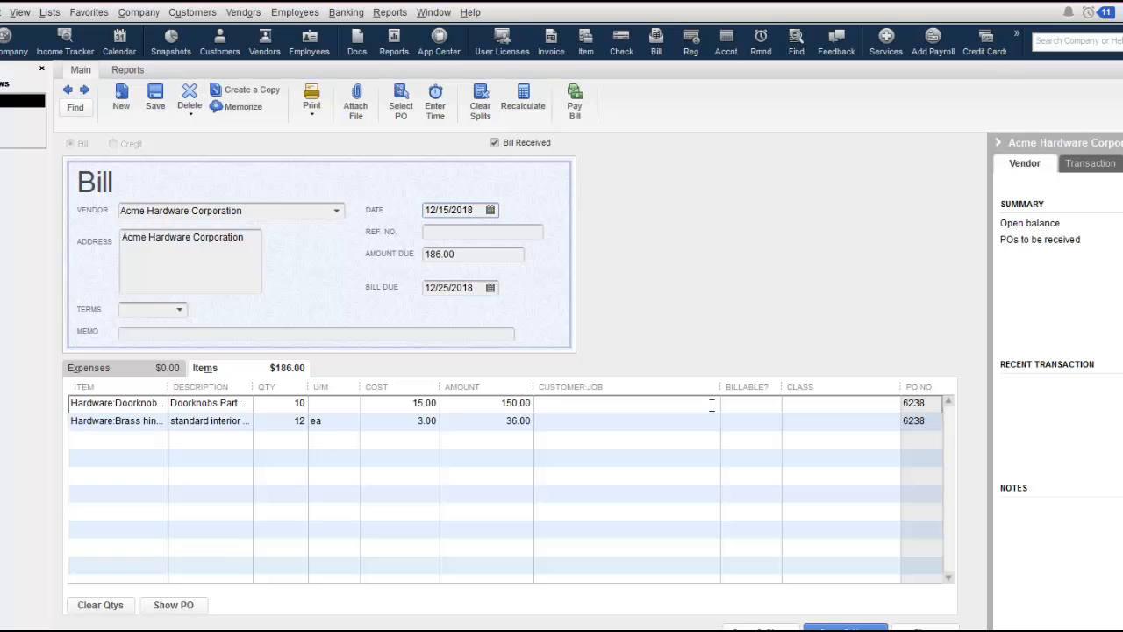
Assign a customer from the Customer:Job list to the doorknobs line of the Acme Hardware Corporation bill.
left_click(712, 405)
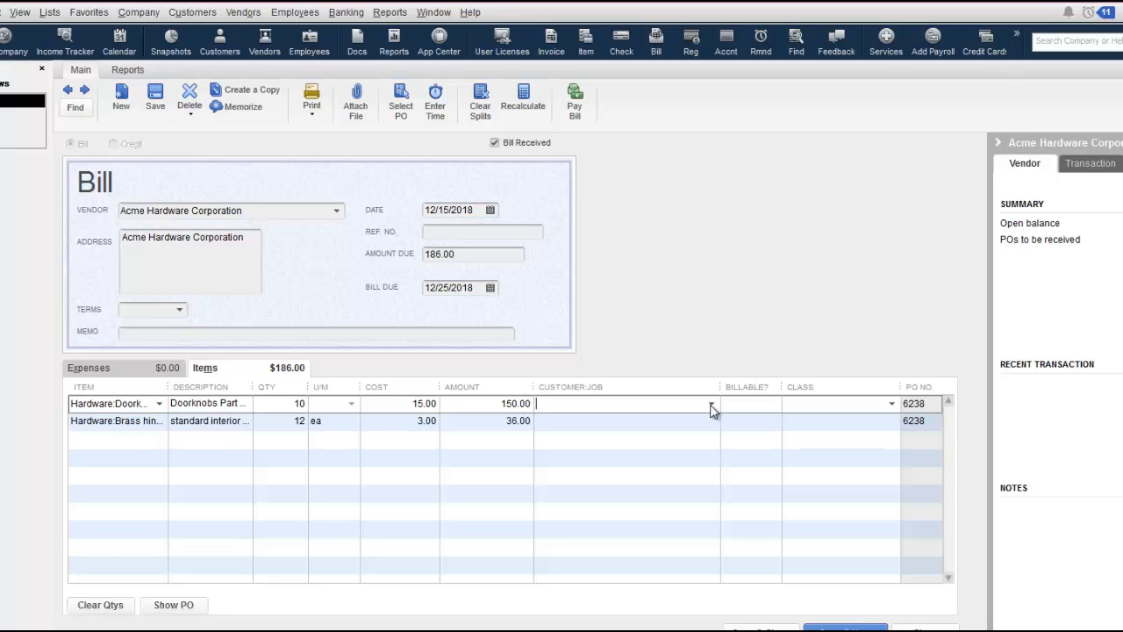
left_click(711, 403)
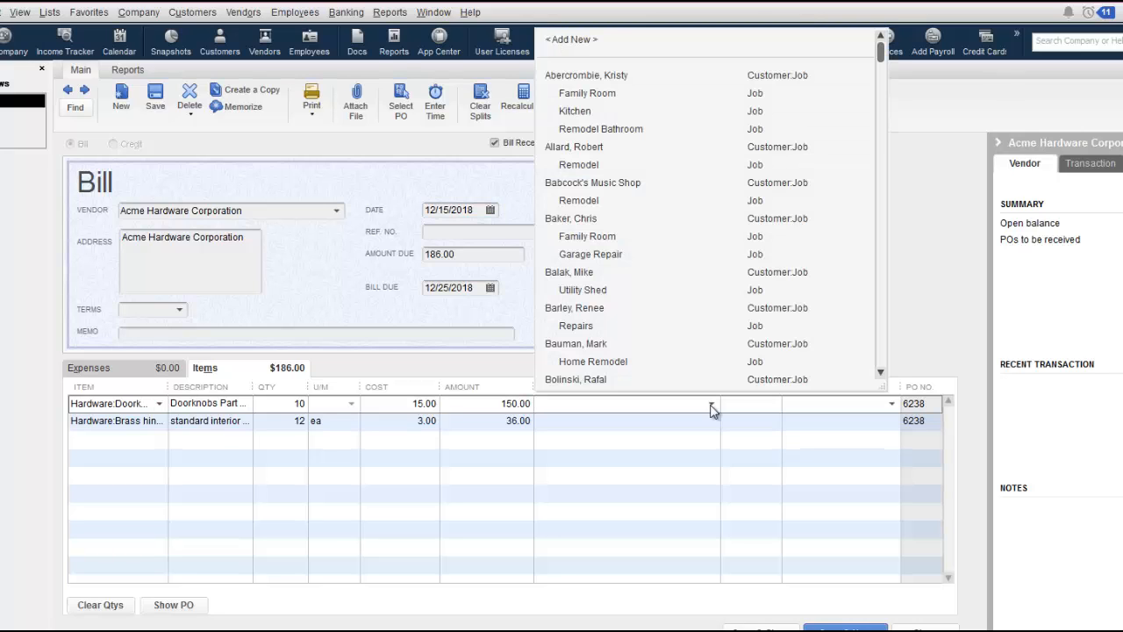
left_click(594, 344)
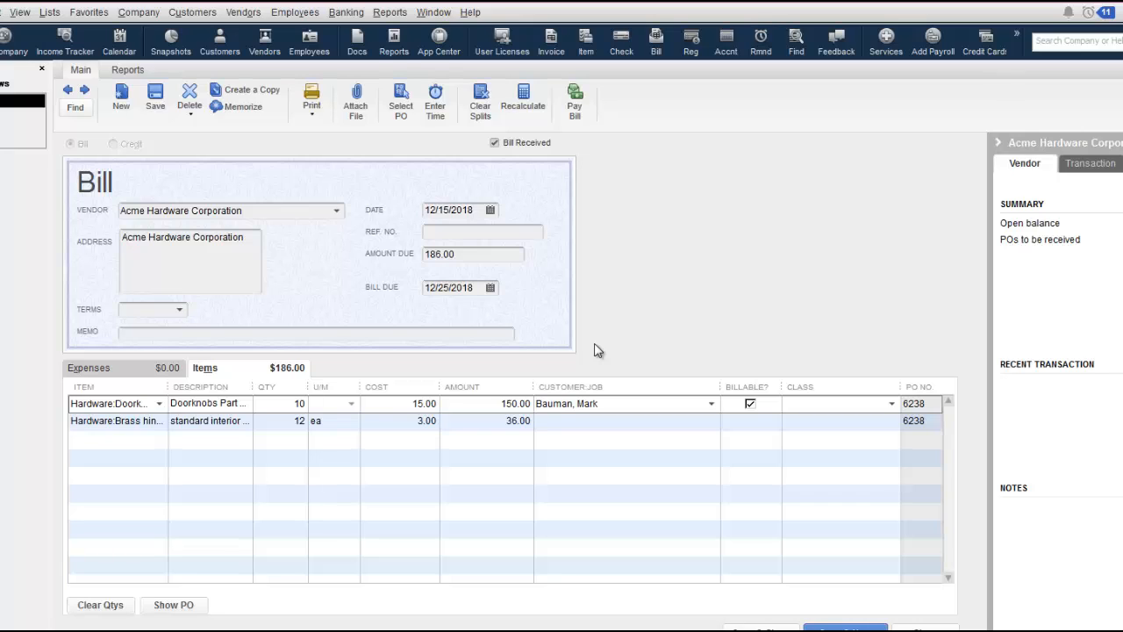
Assign the brass hinges line to the same customer as the doorknobs line.
left_click(716, 422)
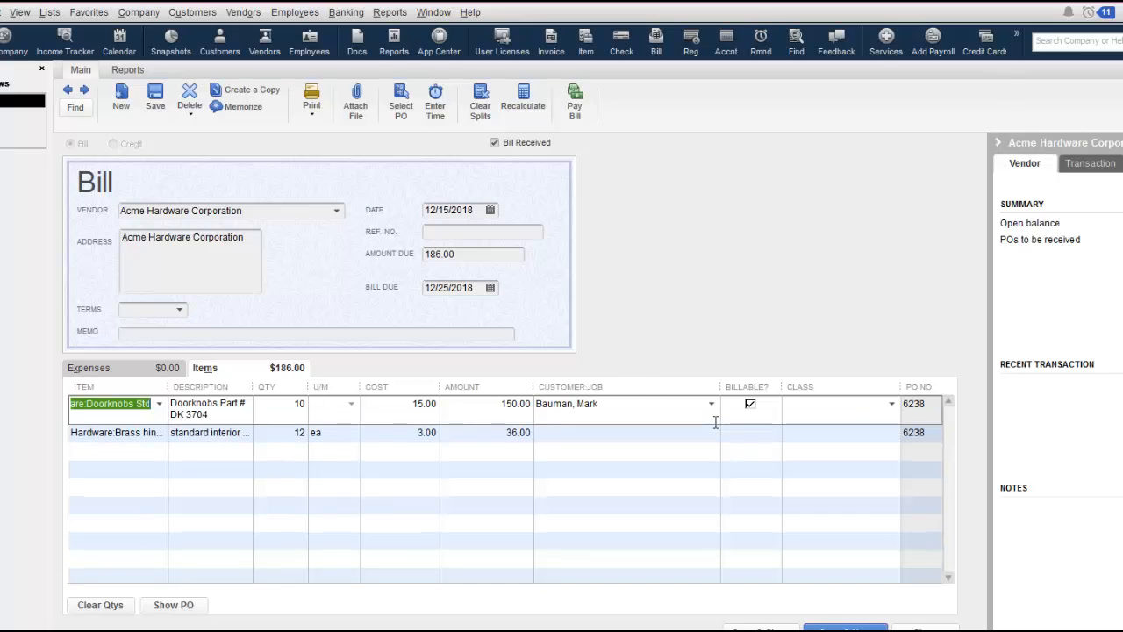
left_click(713, 433)
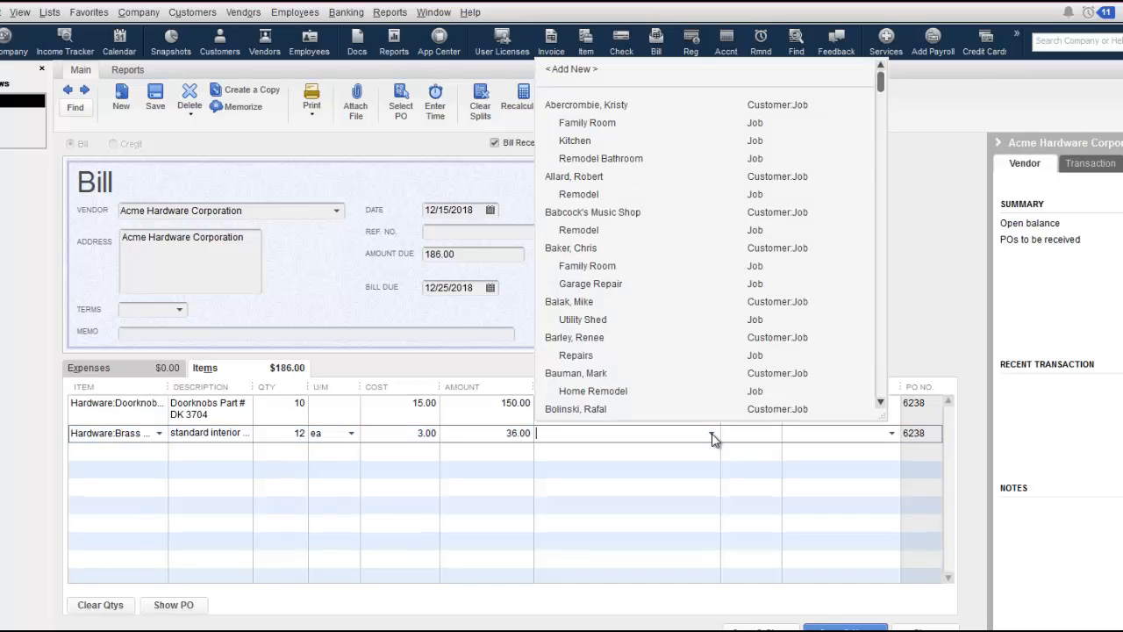
left_click(579, 375)
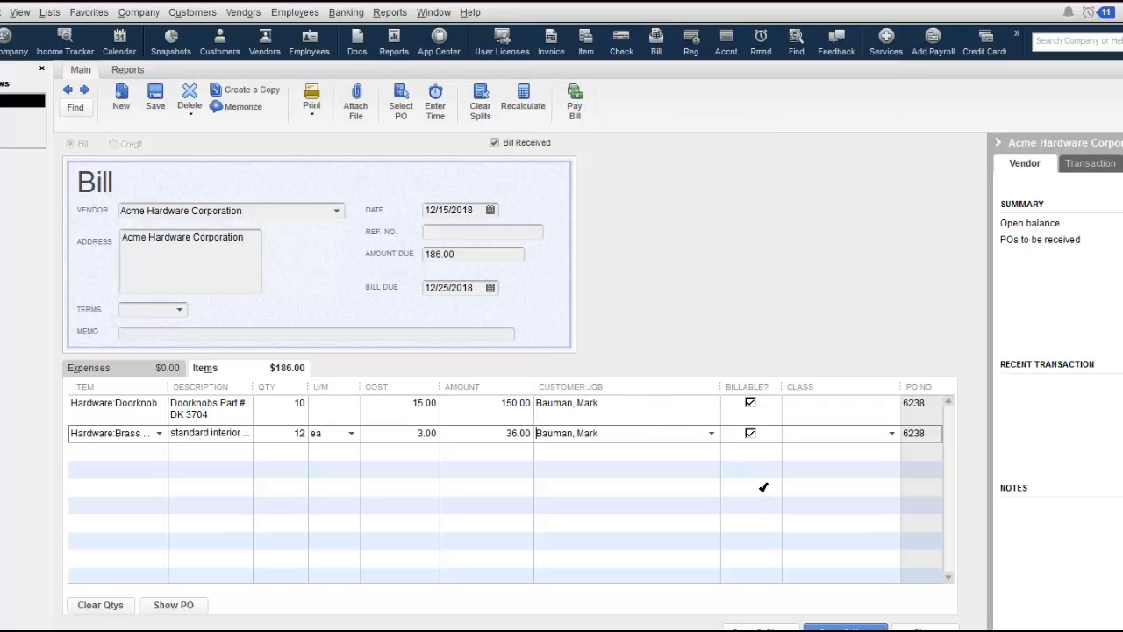
Set the class to Remodel on both the doorknobs and the brass hinges lines of the bill.
left_click(751, 404)
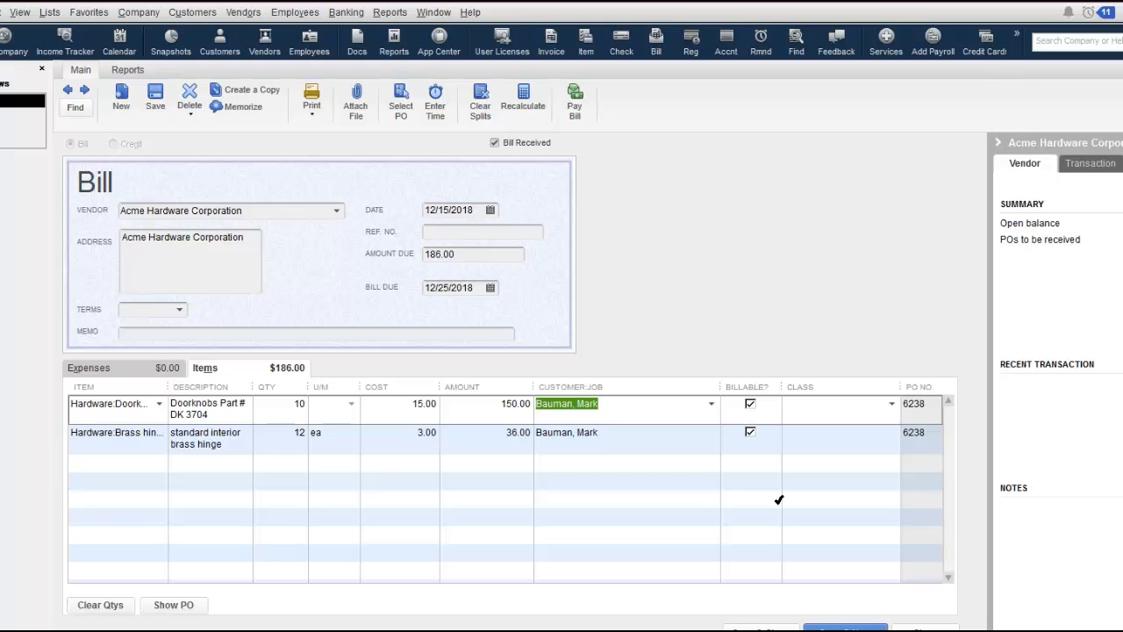
left_click(891, 404)
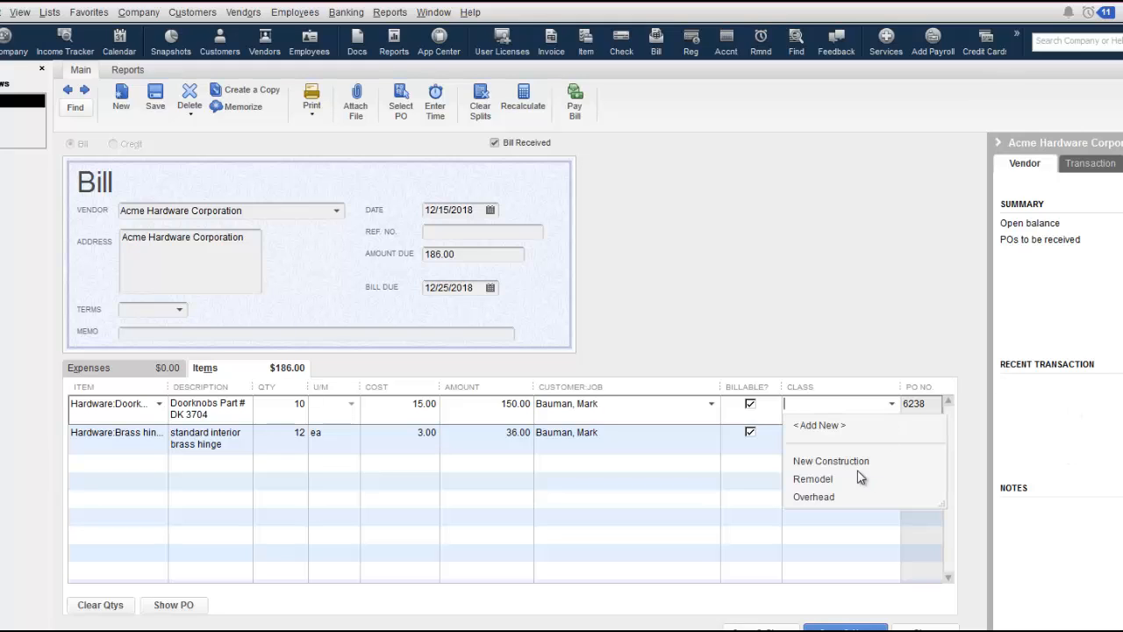
left_click(830, 480)
left_click(882, 436)
left_click(891, 433)
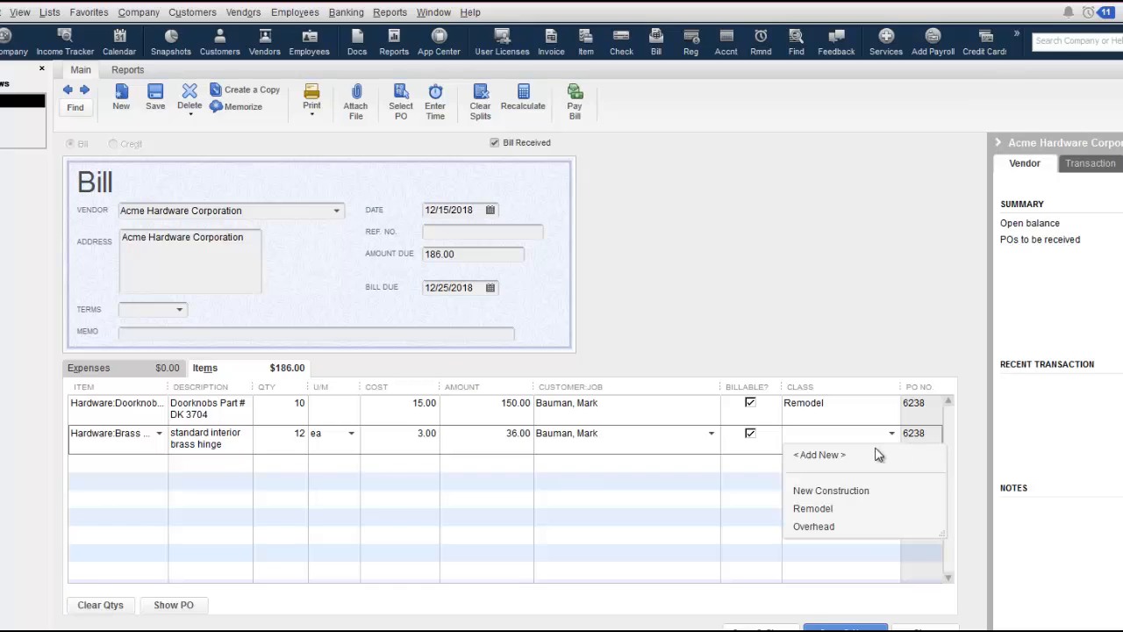
left_click(830, 508)
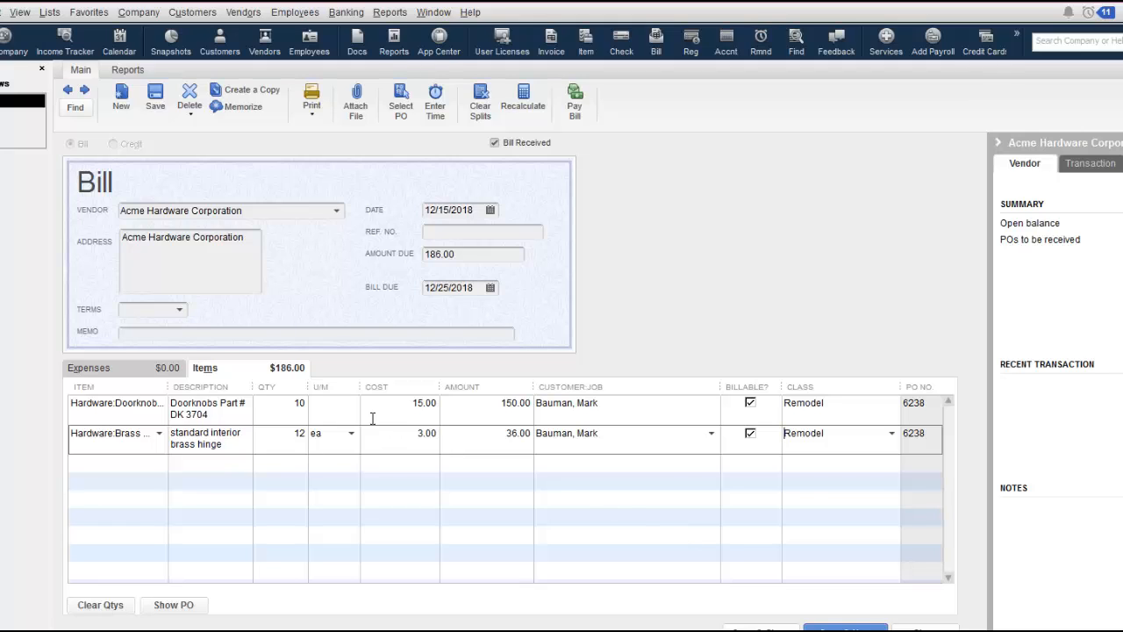
Check the bill's expense and item lines, and save the Acme Hardware Corporation bill.
left_click(126, 367)
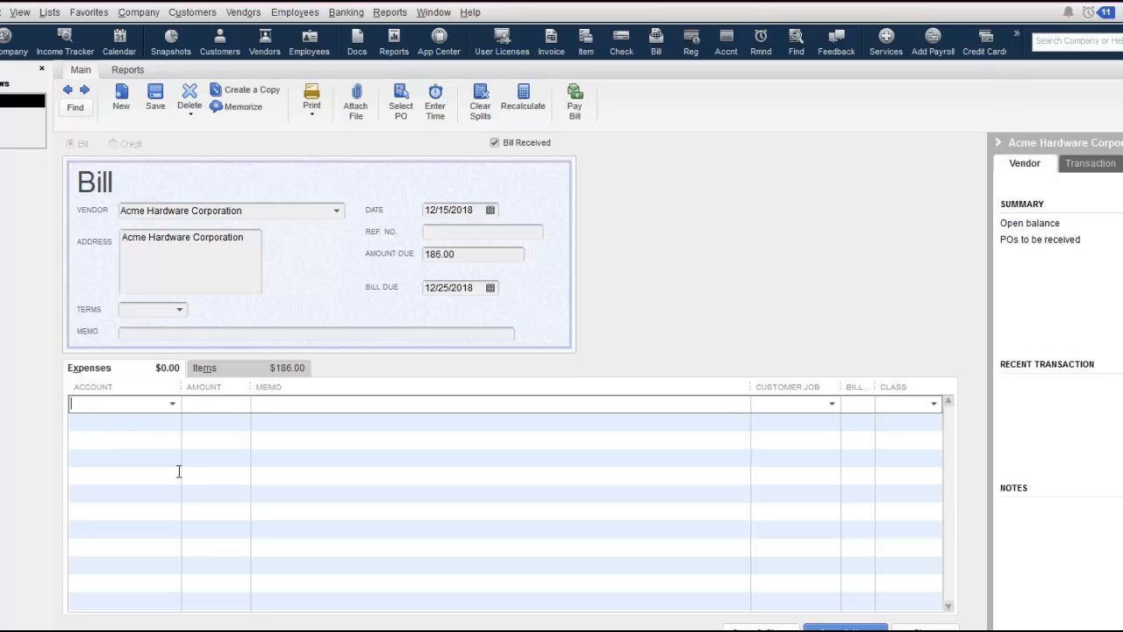
left_click(235, 372)
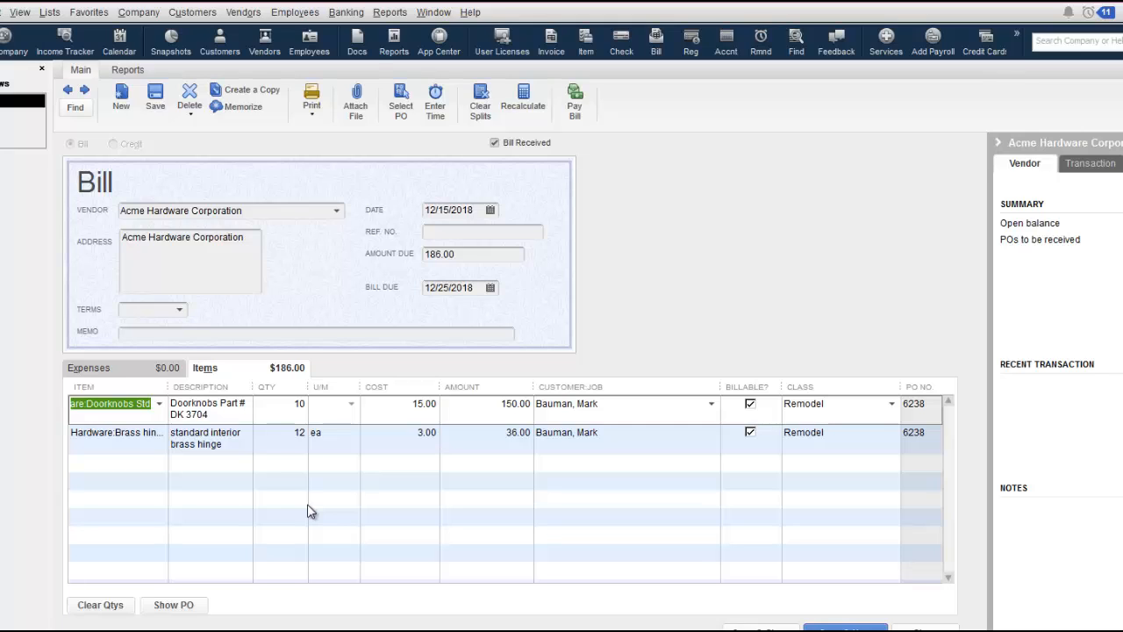
left_click(123, 372)
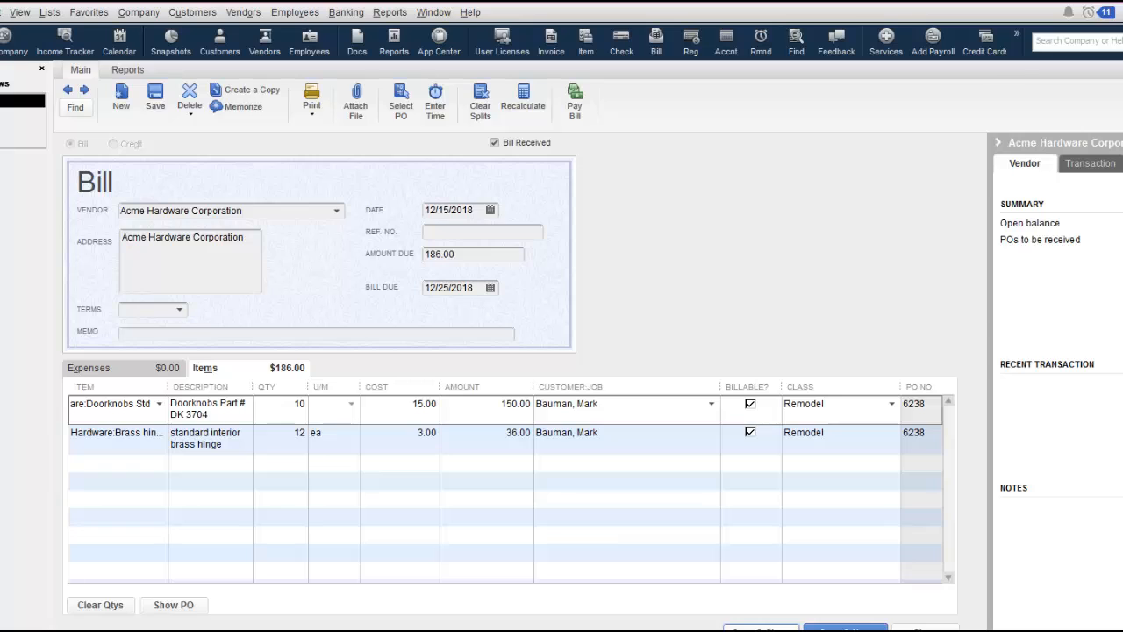
left_click(845, 629)
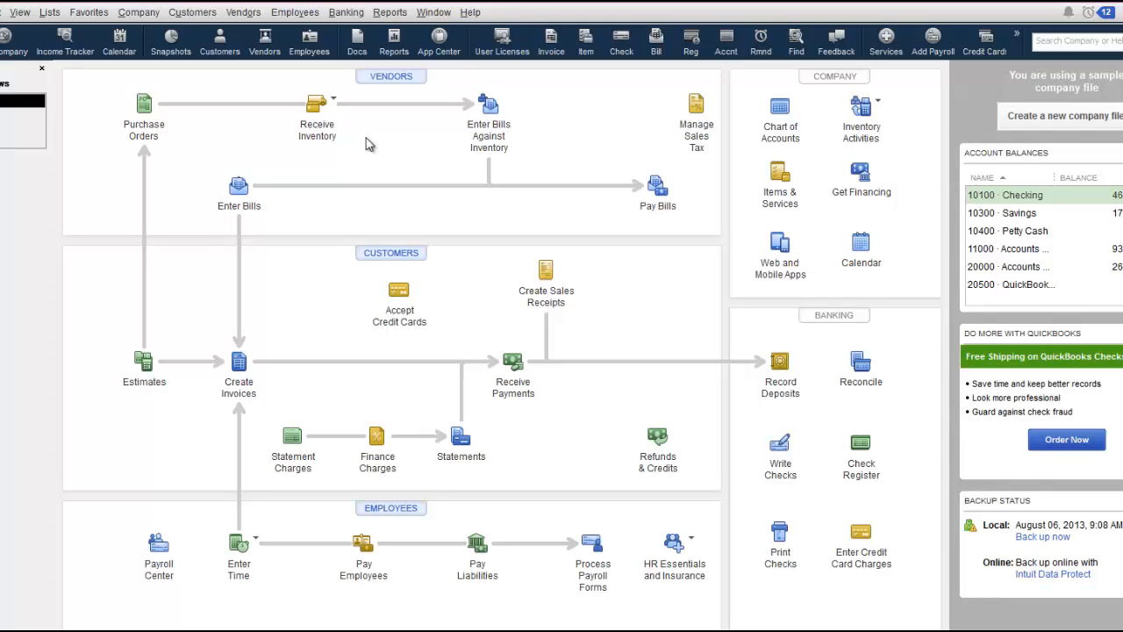
Start receiving inventory without a bill.
left_click(318, 105)
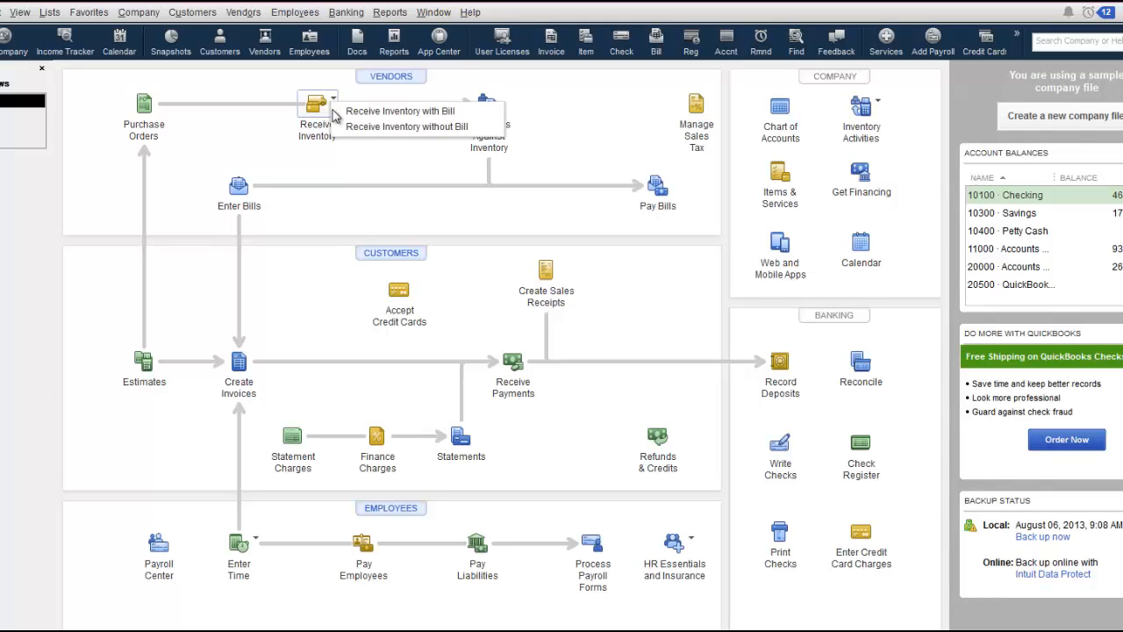
left_click(409, 128)
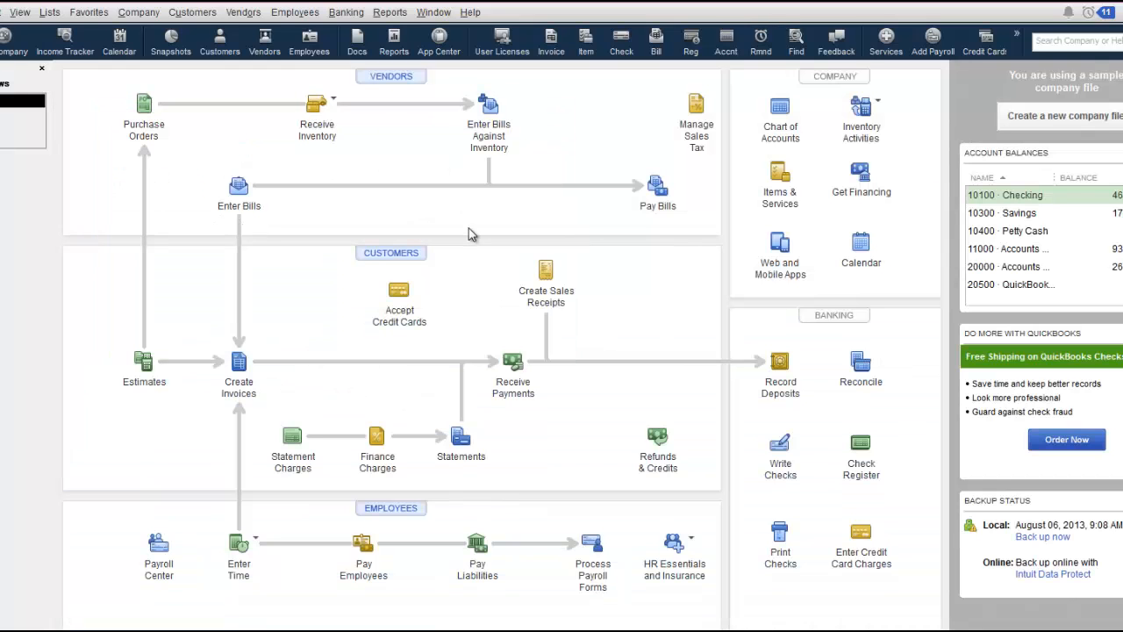
Enter a bill against Acme Hardware Corporation's item receipt dated 12/15/2018 and save it.
left_click(484, 123)
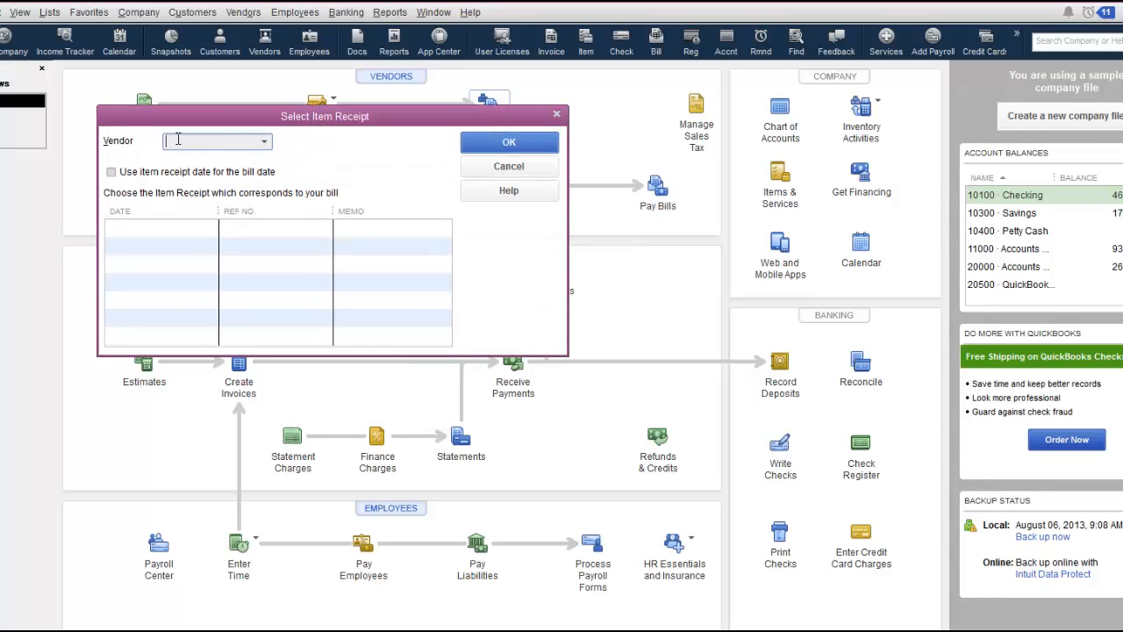
type("Acme Hardware Construction")
key("Tab")
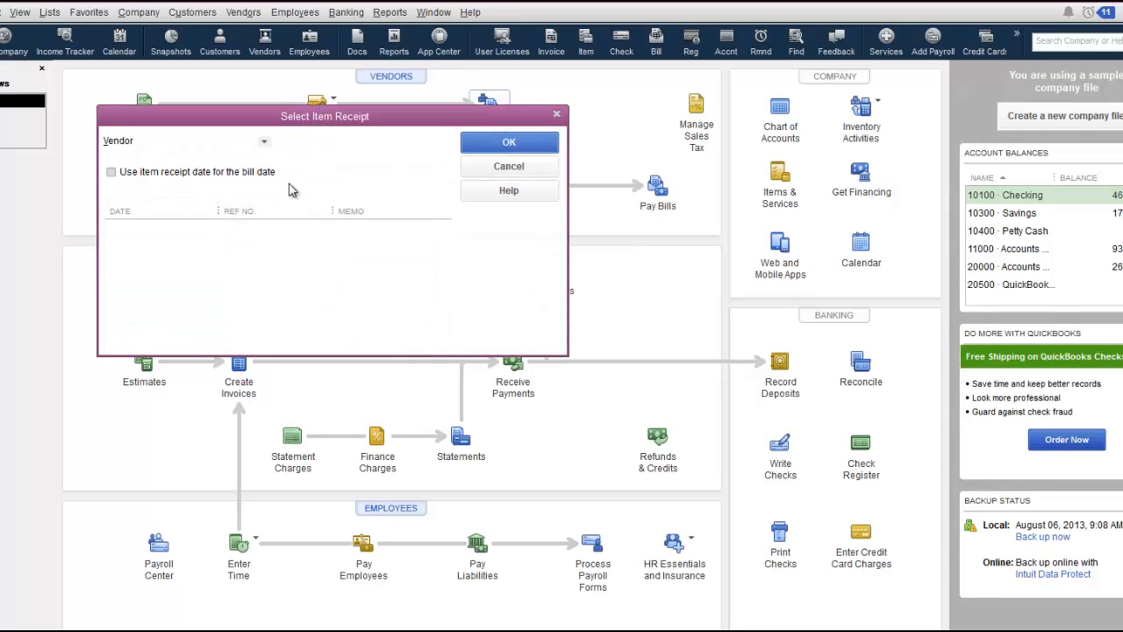
left_click(171, 232)
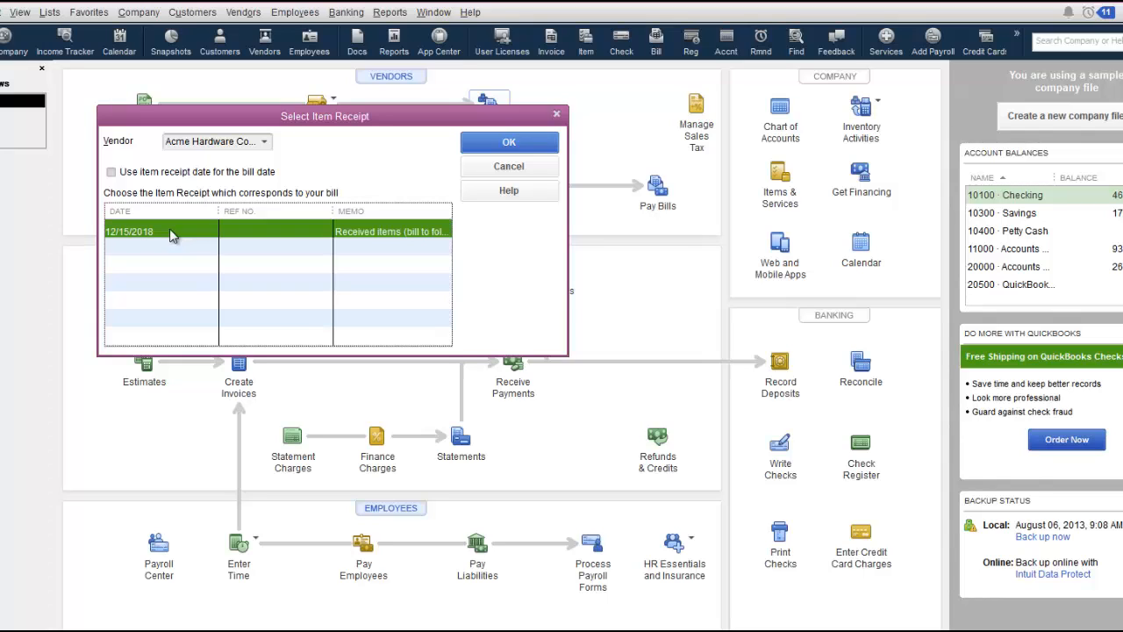
left_click(509, 144)
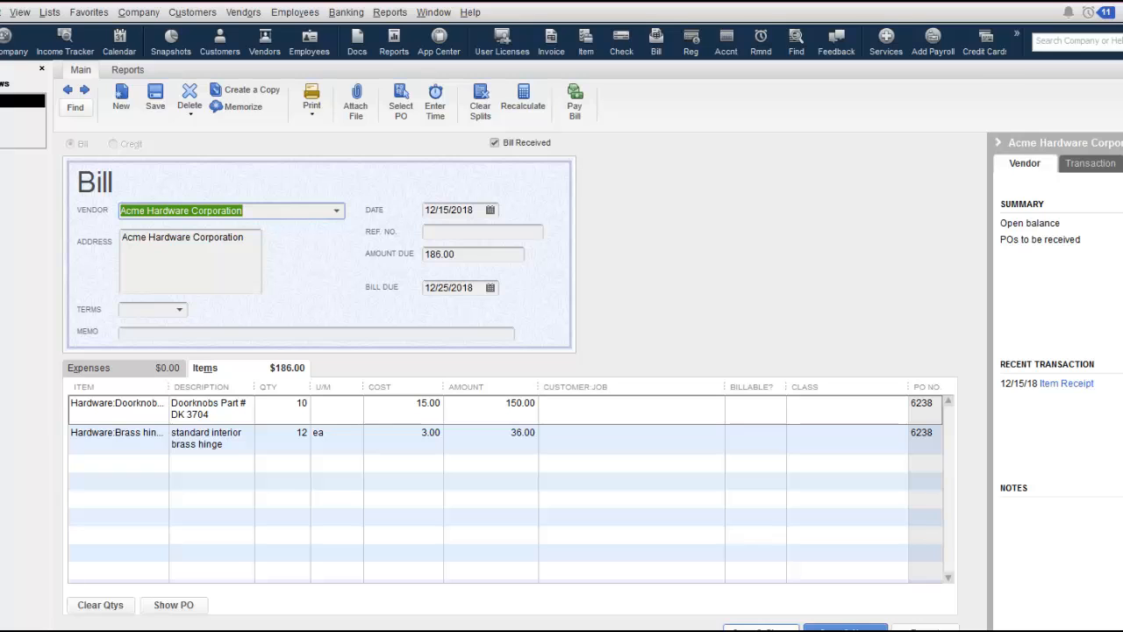
left_click(761, 629)
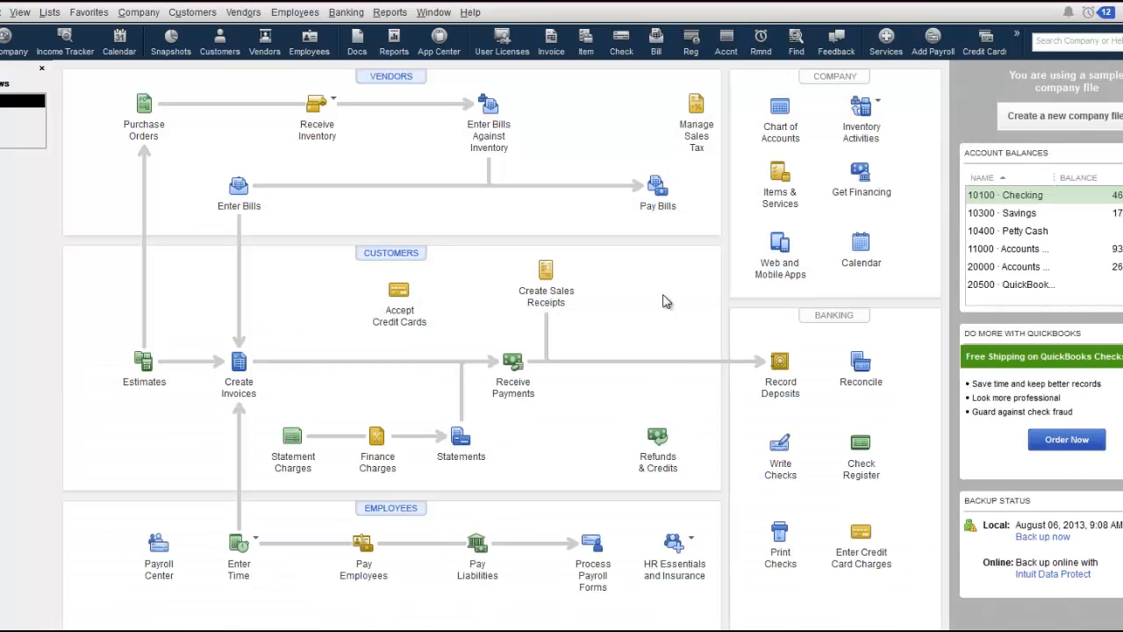
Select the Acme Hardware Corporation bill due 12/25/2018 for payment and check the available payment methods.
left_click(659, 191)
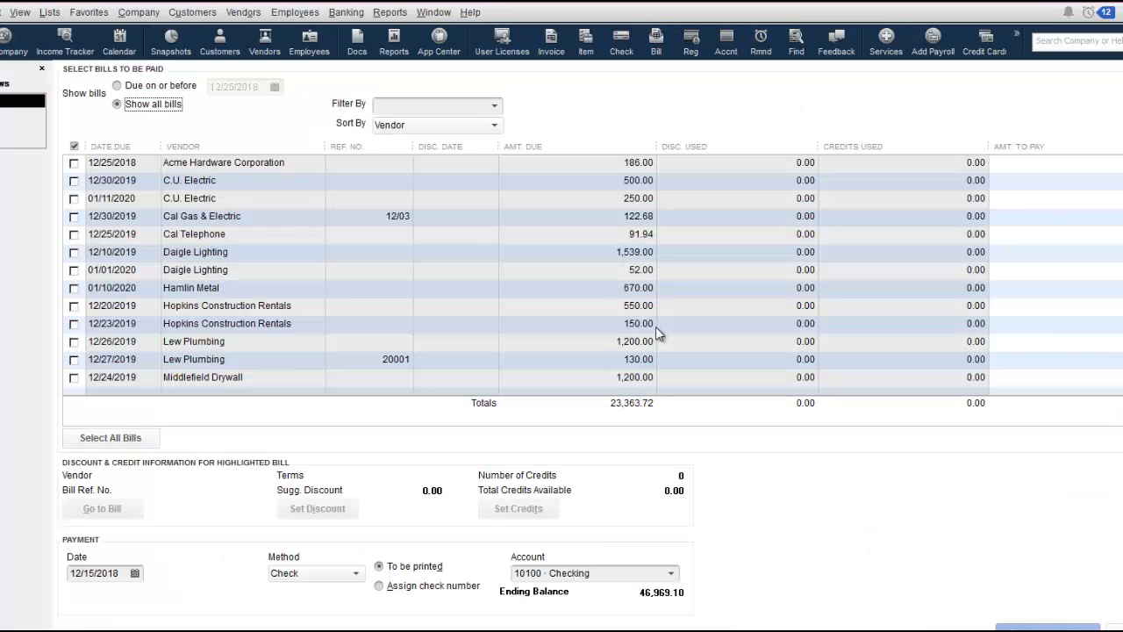
left_click(74, 163)
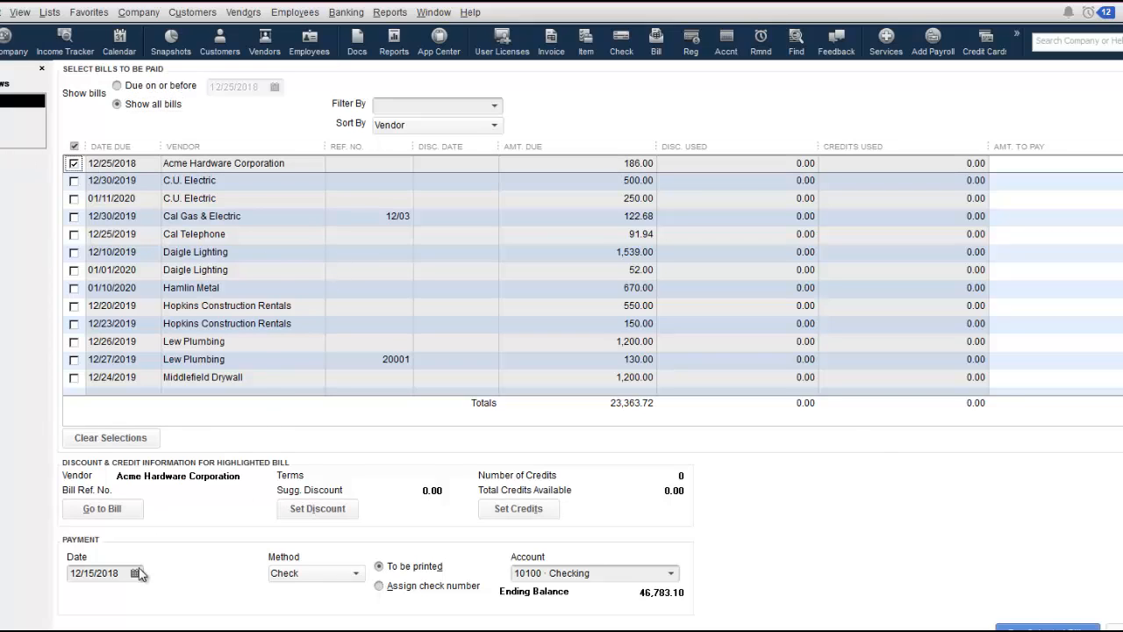
left_click(355, 576)
left_click(355, 577)
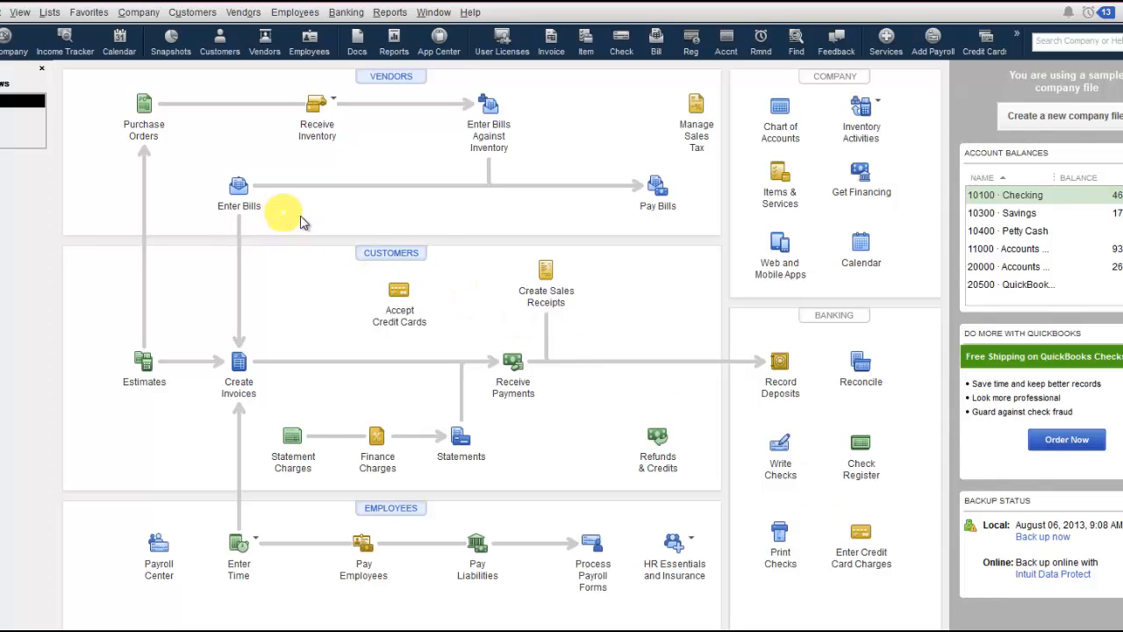
Start a new bill with Cal Gas & Electric as the vendor.
left_click(237, 192)
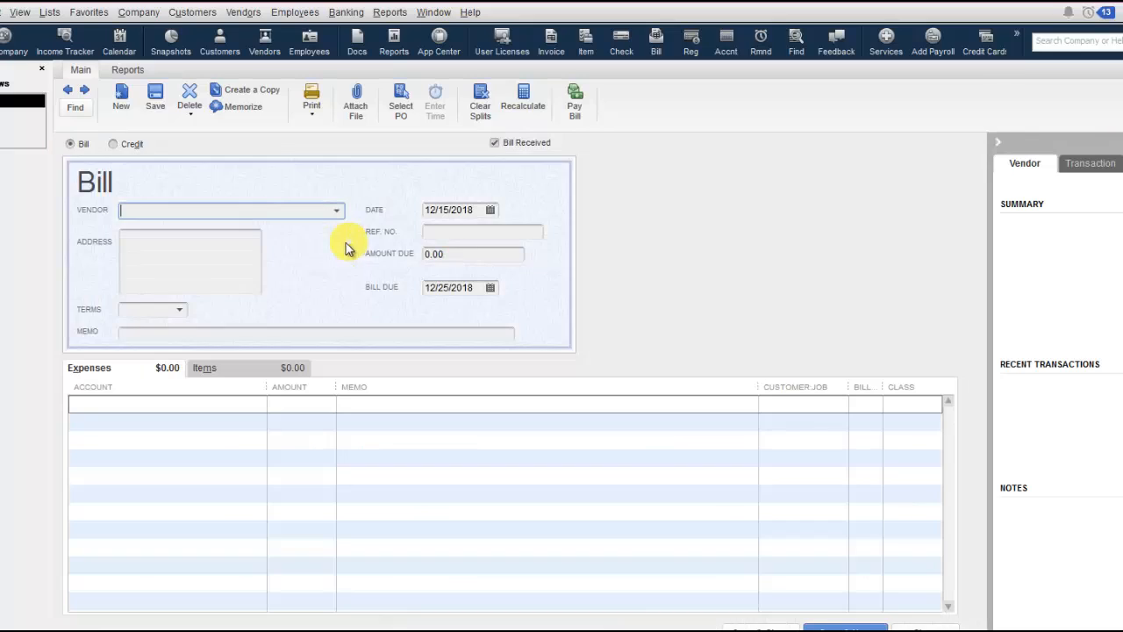
type("Cal Gas & Electric")
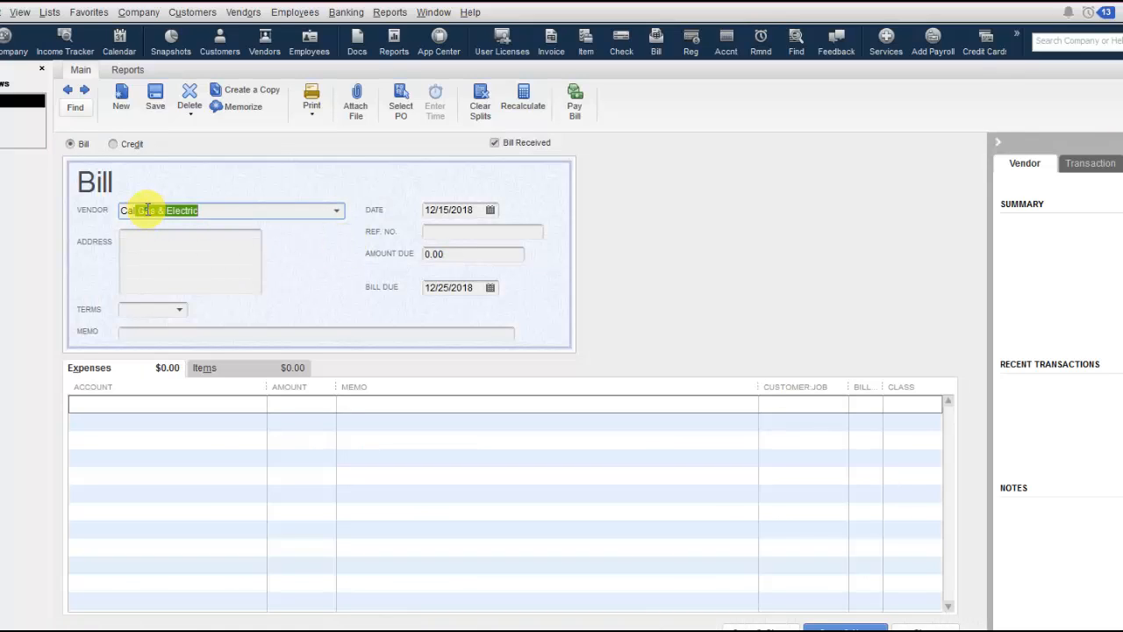
key("Tab")
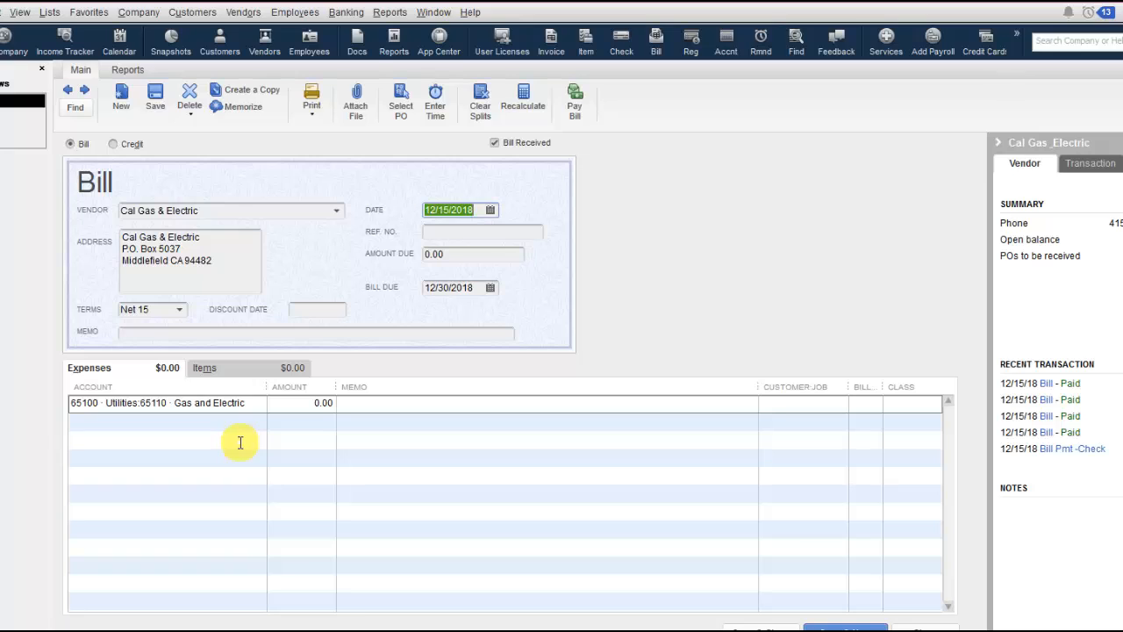
Examine the item lines and the item list of the Cal Gas & Electric bill, and return to its expense lines.
left_click(230, 369)
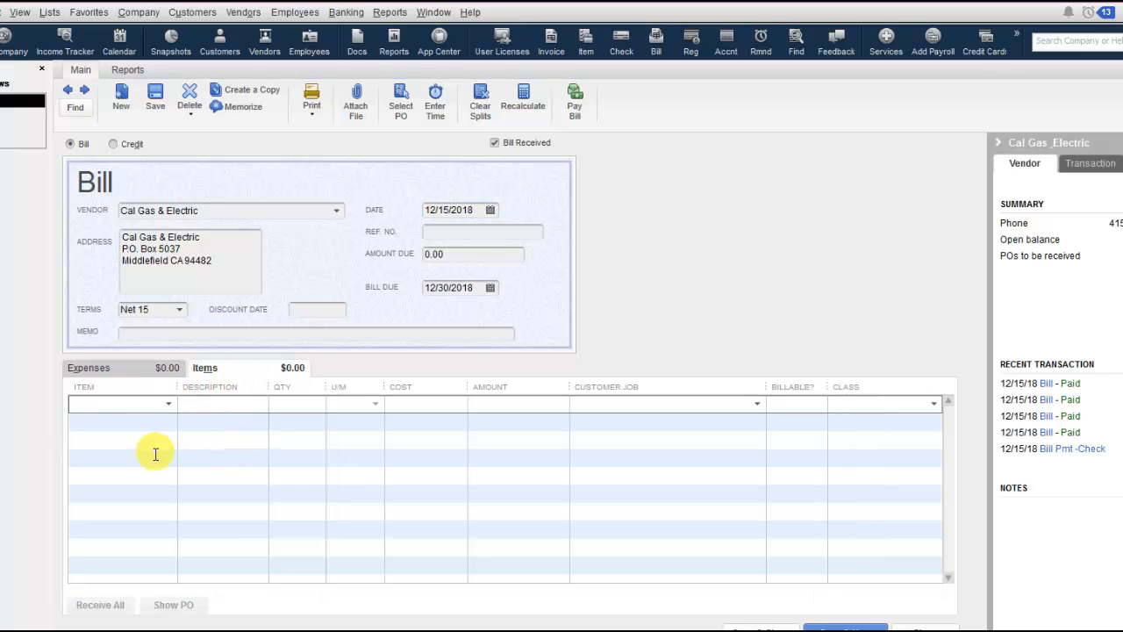
left_click(169, 405)
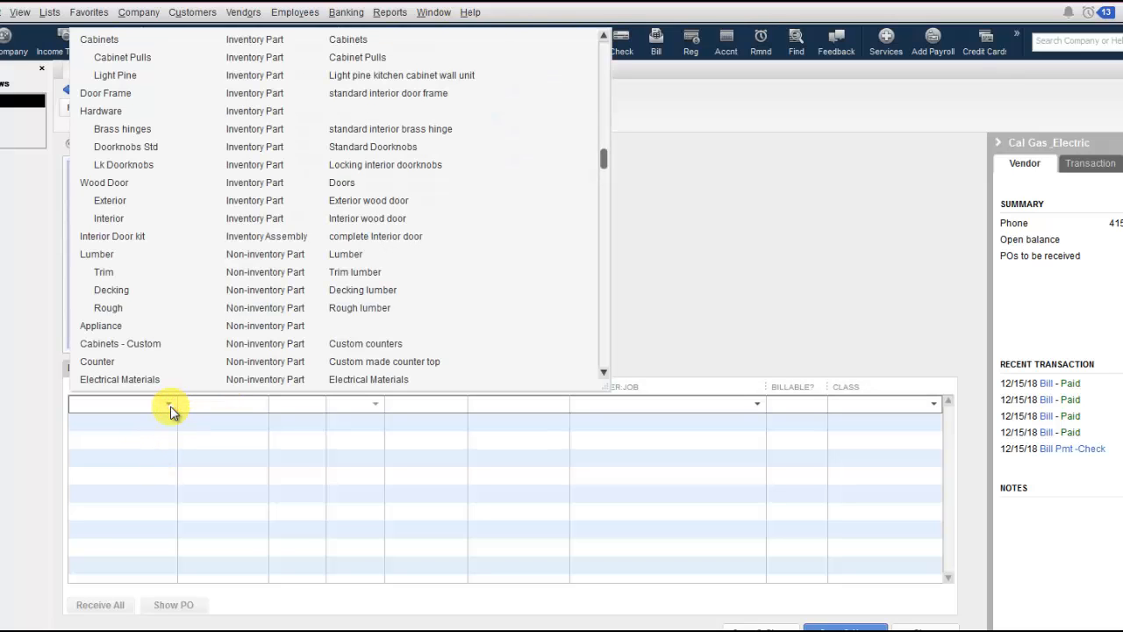
left_click(195, 427)
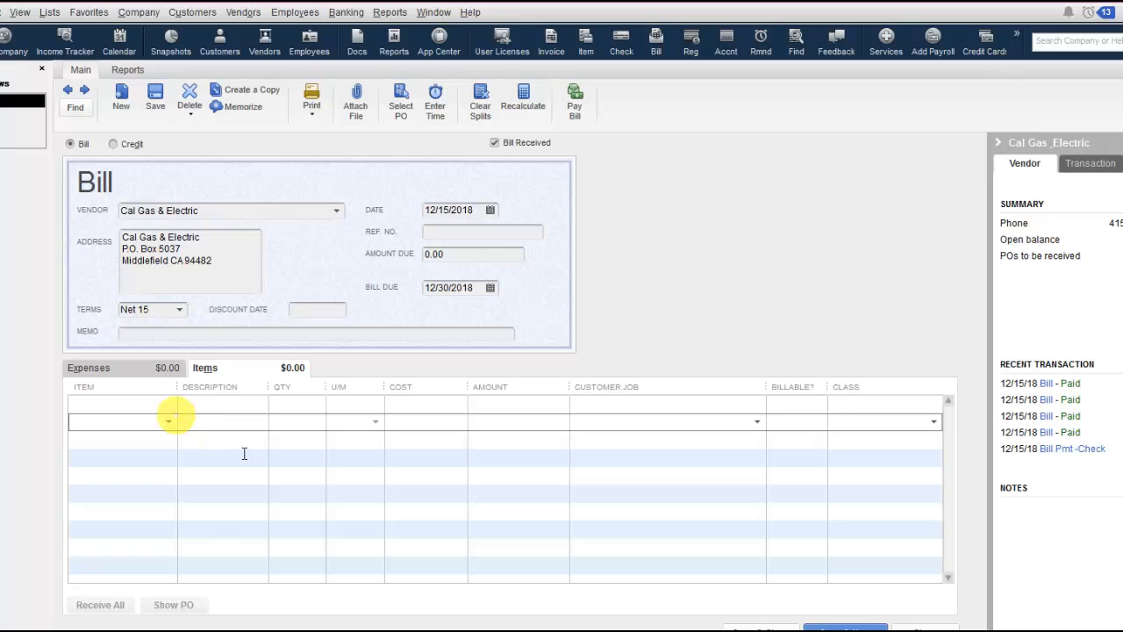
left_click(131, 370)
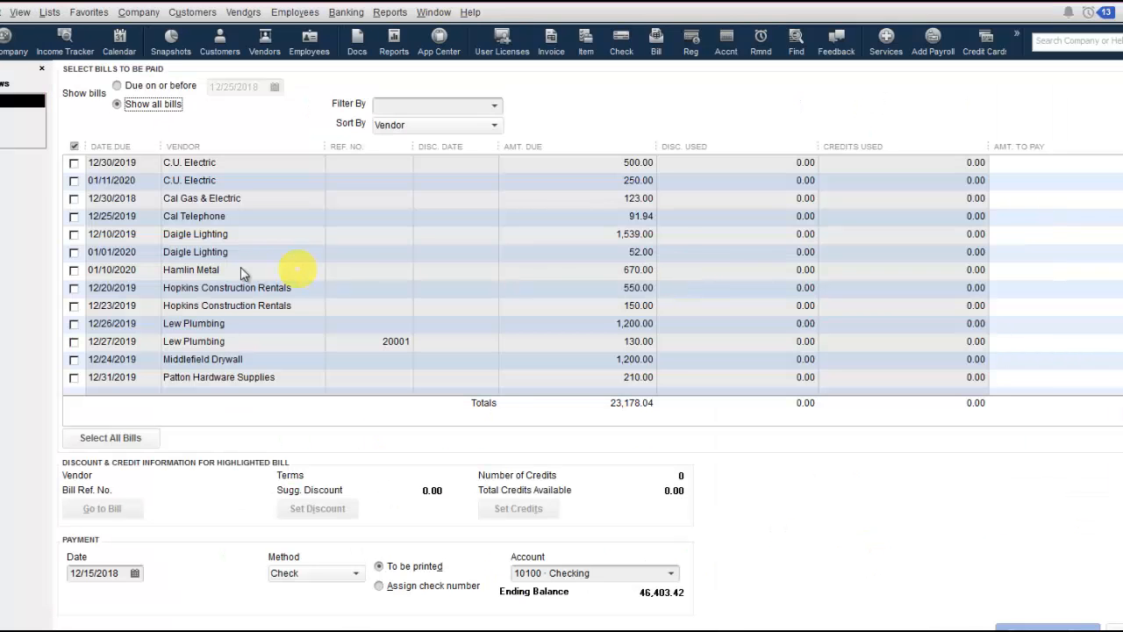
Select the Cal Gas & Electric bill due 12/30/2018 and pay it.
left_click(73, 198)
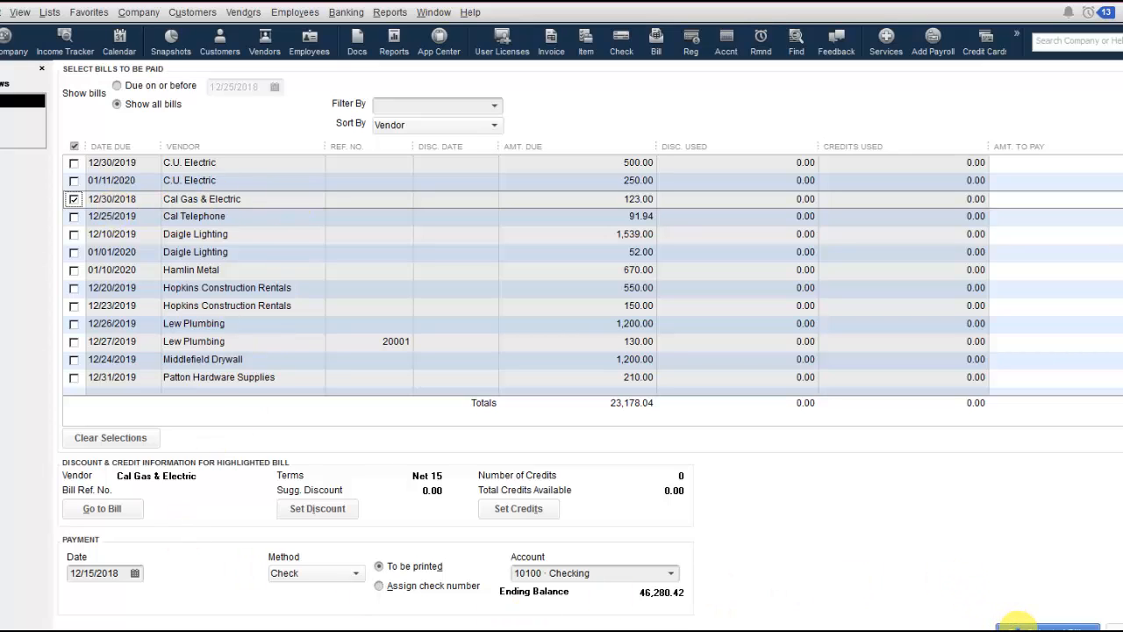
left_click(1022, 625)
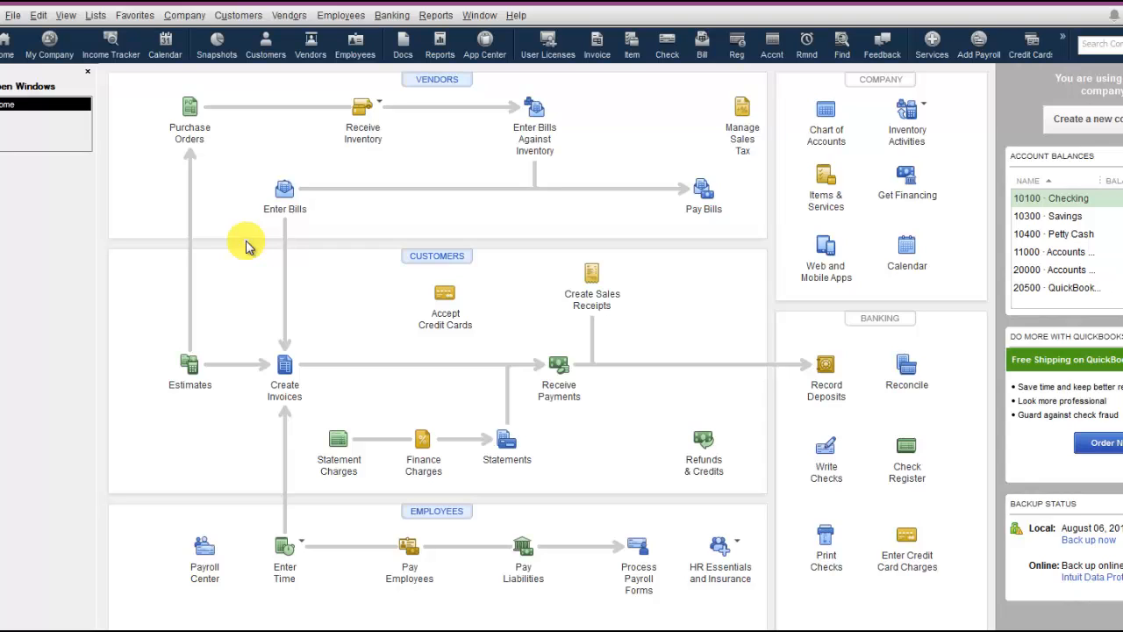
Review the company-wide Reminders preferences, including how many days before the due date bills to pay are shown.
left_click(37, 16)
left_click(81, 234)
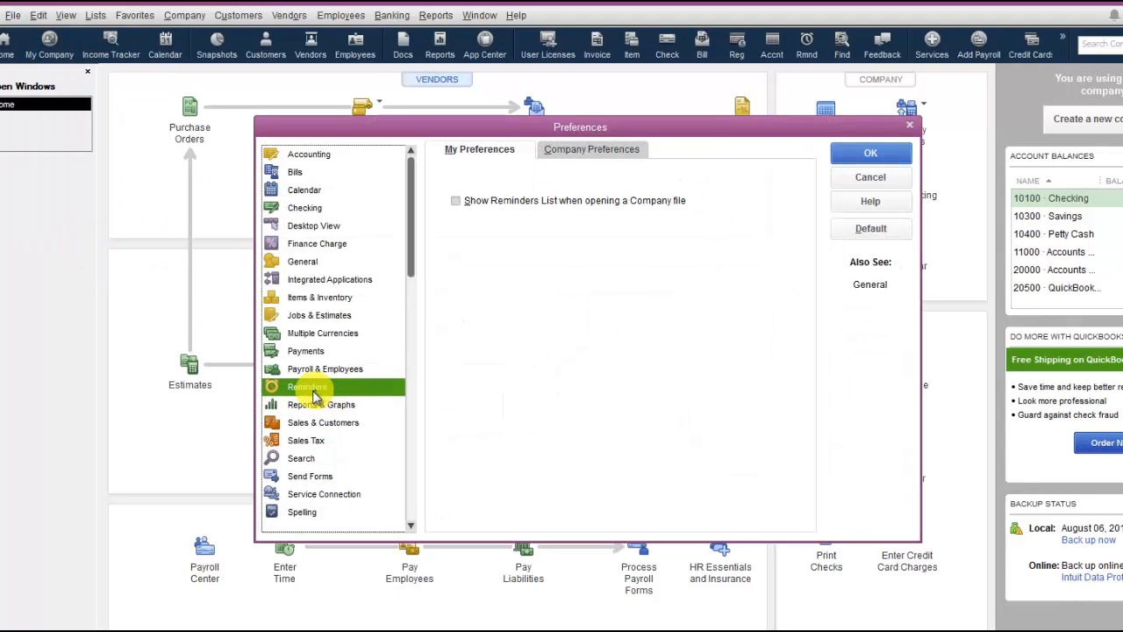
left_click(586, 150)
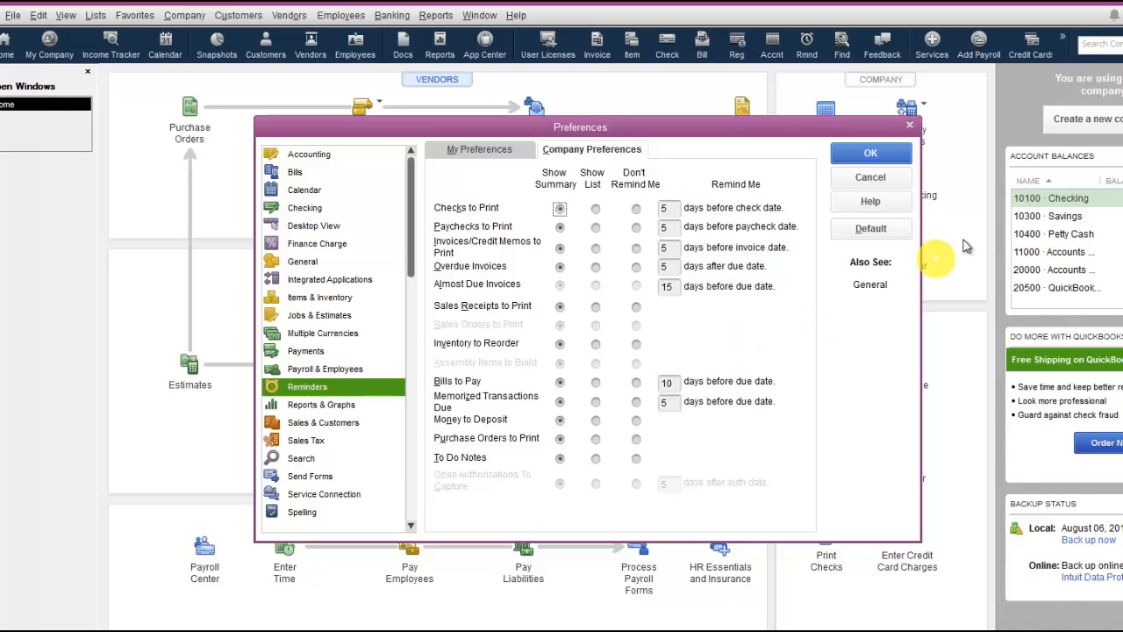
left_click(868, 154)
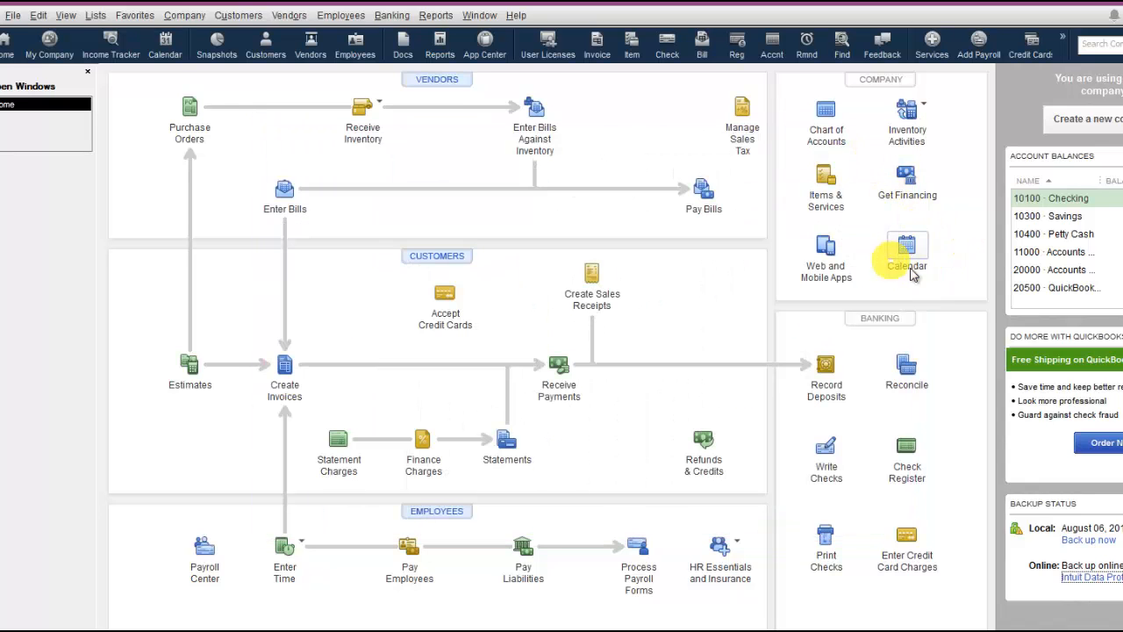